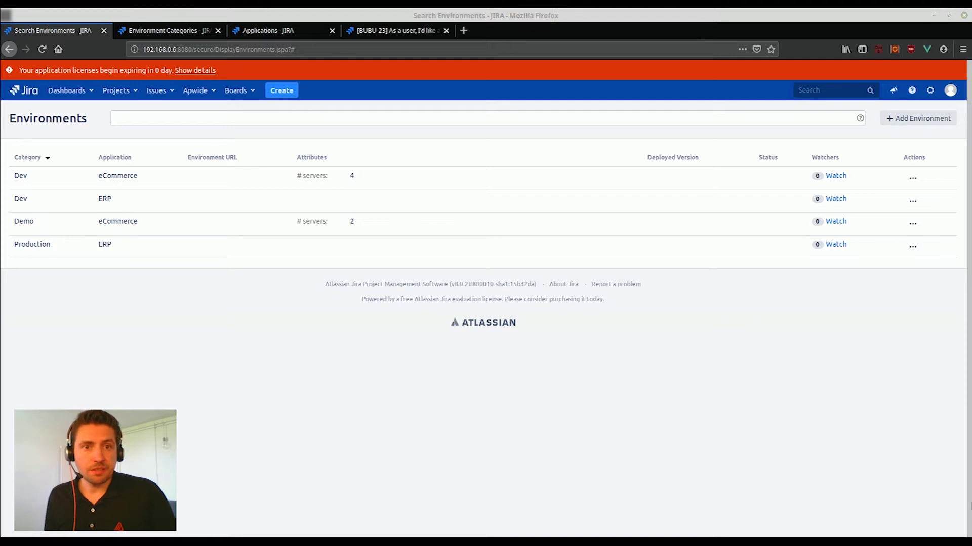
Browse the Golive Applications and Environment Categories, then return to the environments list
left_click(262, 30)
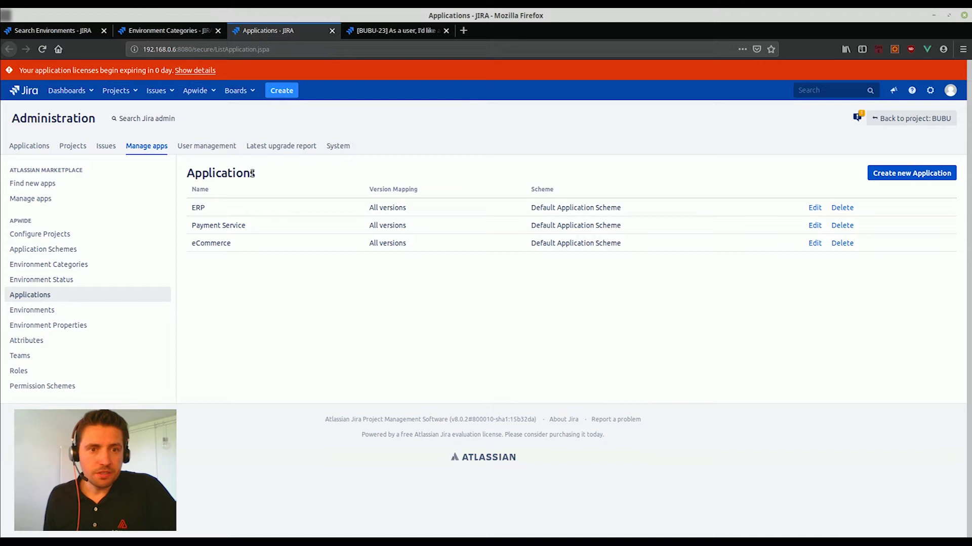
left_click(174, 31)
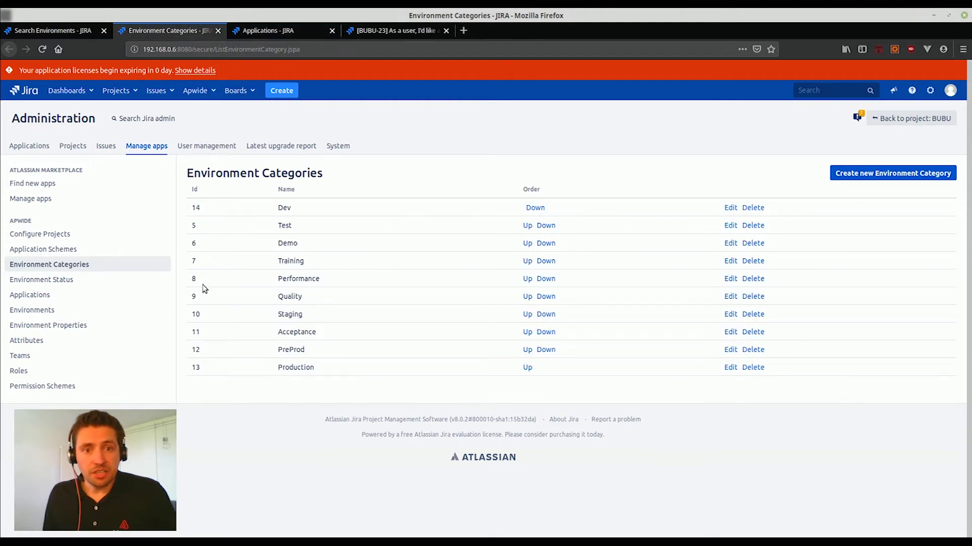
left_click(52, 30)
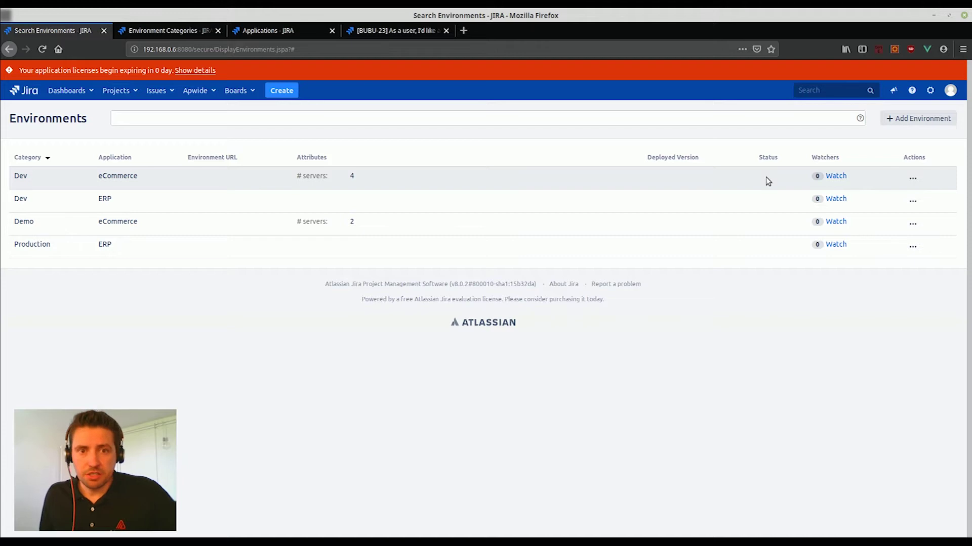
Switch to the Jenkins window showing the master branch pipeline
key("alt+Tab")
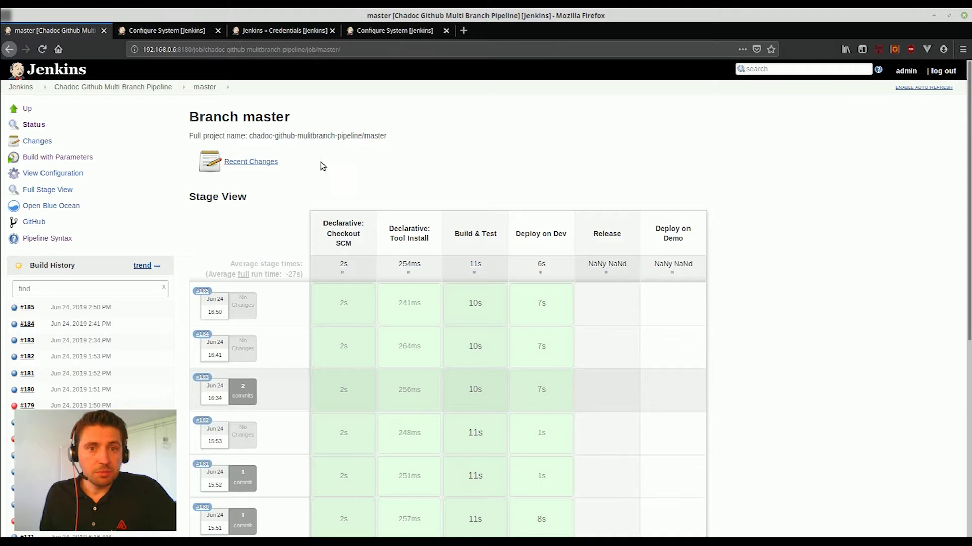
scroll(766, 205, "down", 2)
scroll(456, 205, "down", 1)
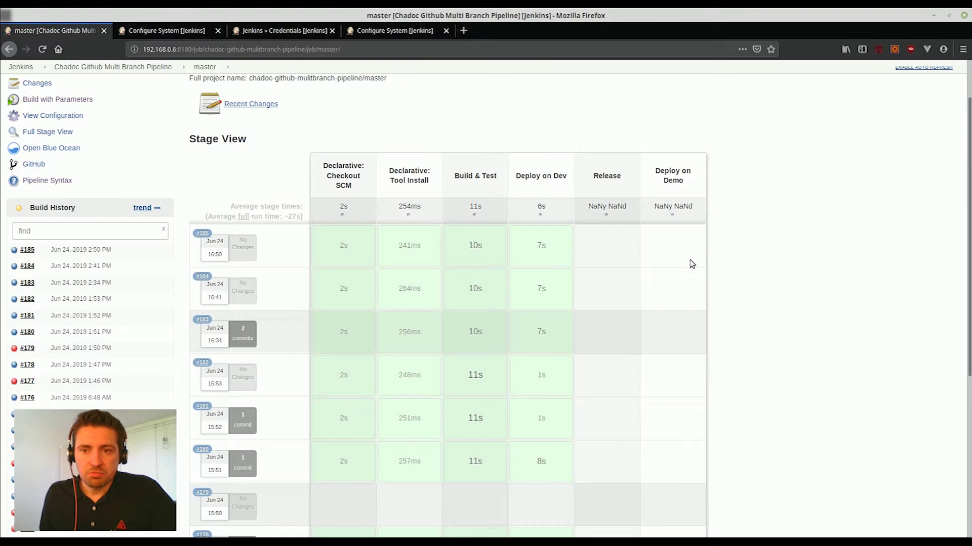
Start a parameterised master build with PROMOTE_TO_ENV kept as Dev
left_click(57, 100)
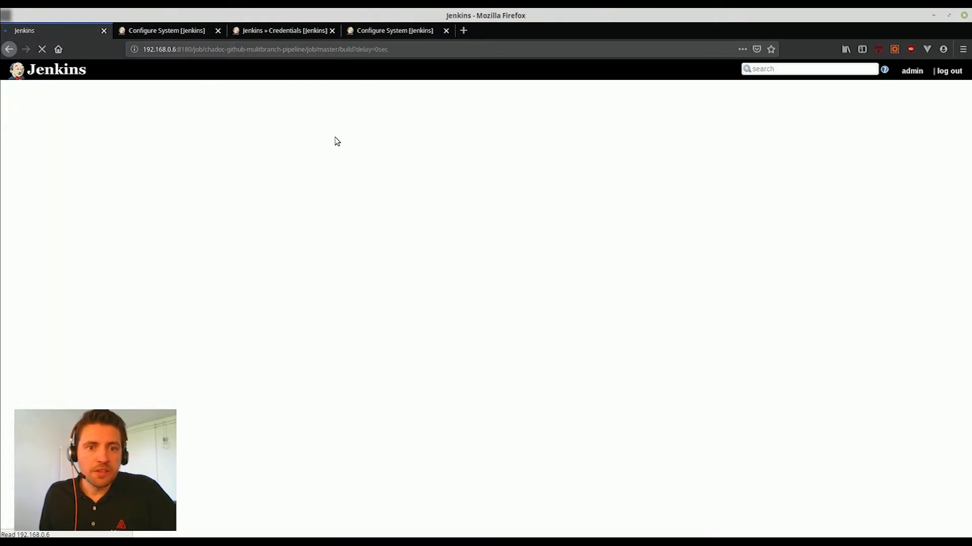
left_click(285, 157)
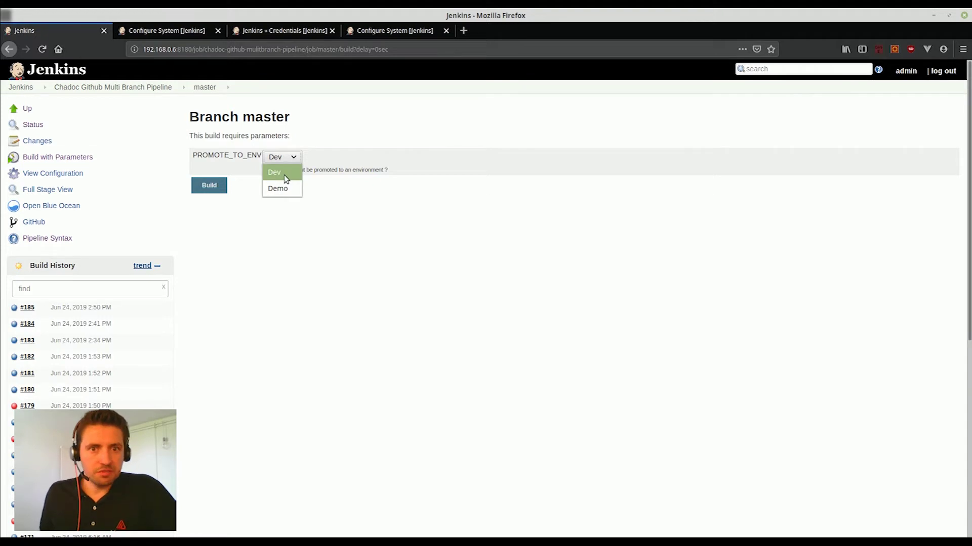
left_click(275, 173)
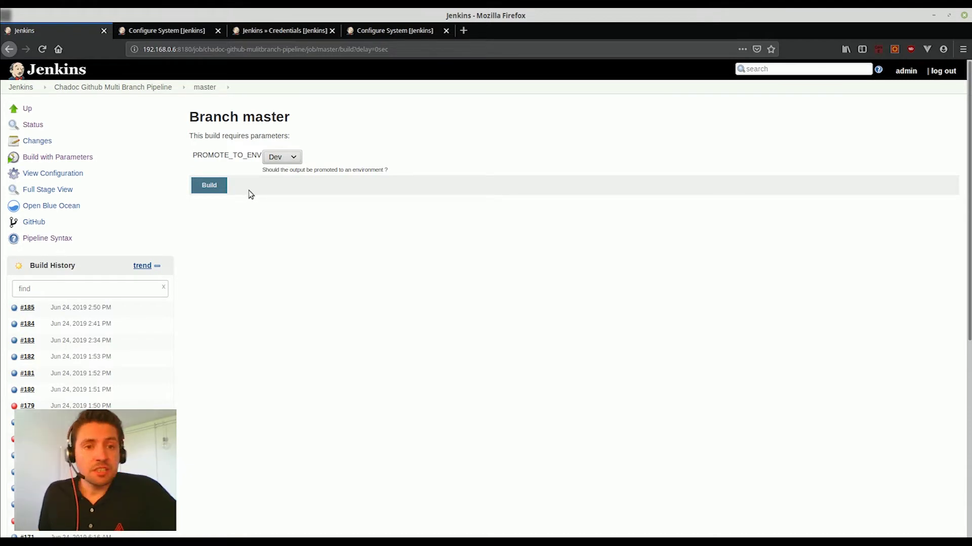
left_click(216, 185)
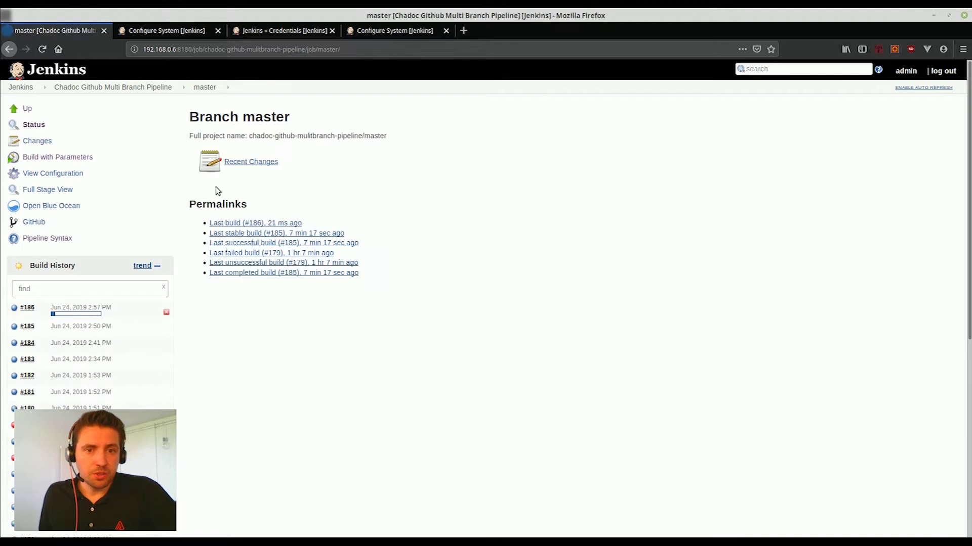
Open build #186's console output in a new tab, then return to Jira
left_click(41, 309)
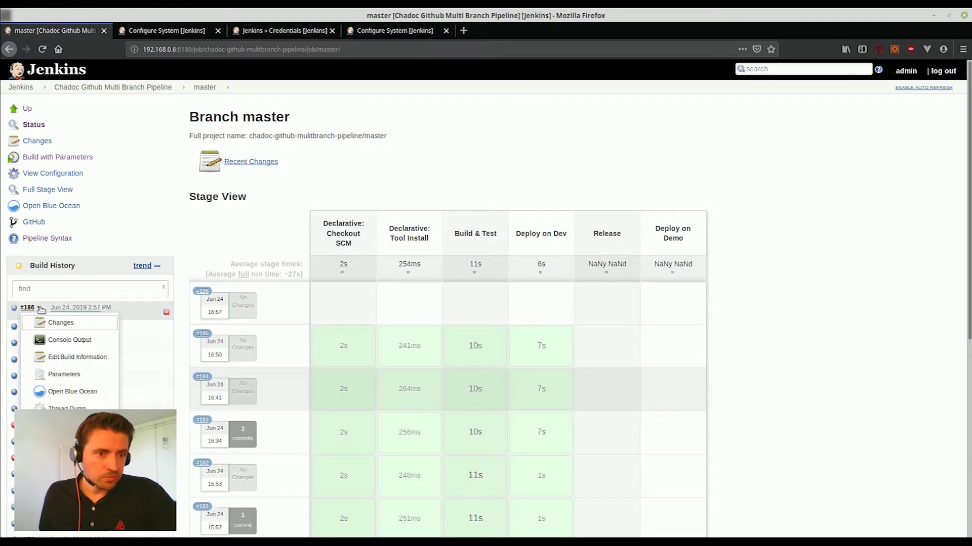
middle_click(70, 339)
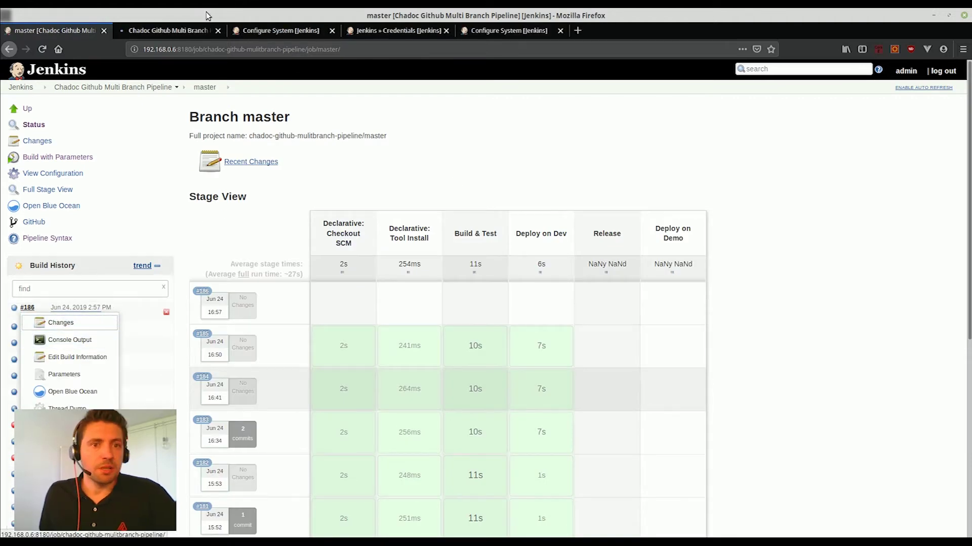
left_click(169, 30)
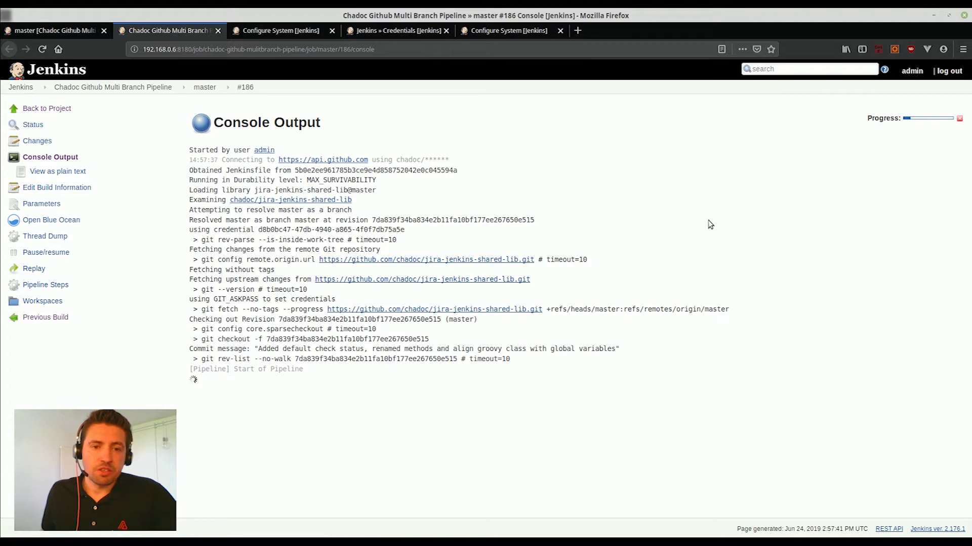
scroll(710, 225, "down", 2)
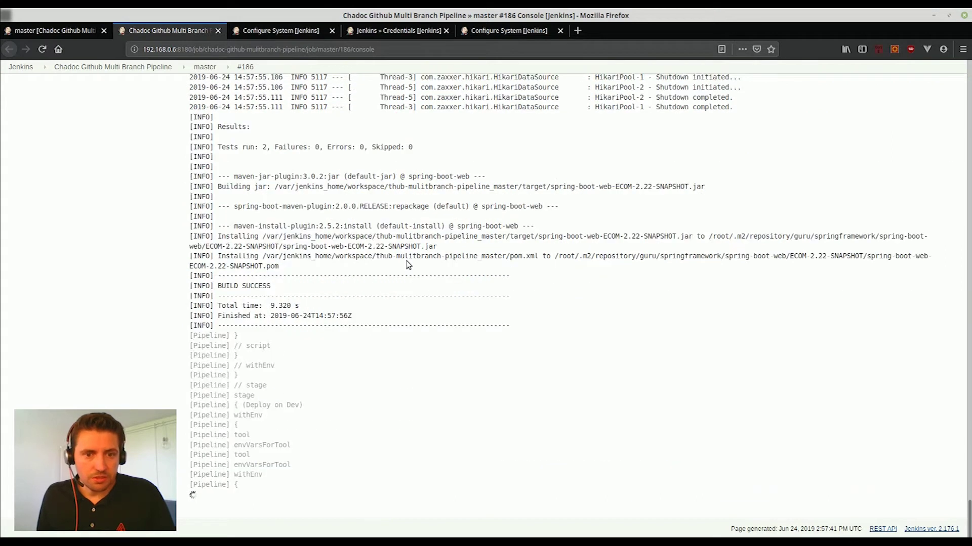
key("alt+Tab")
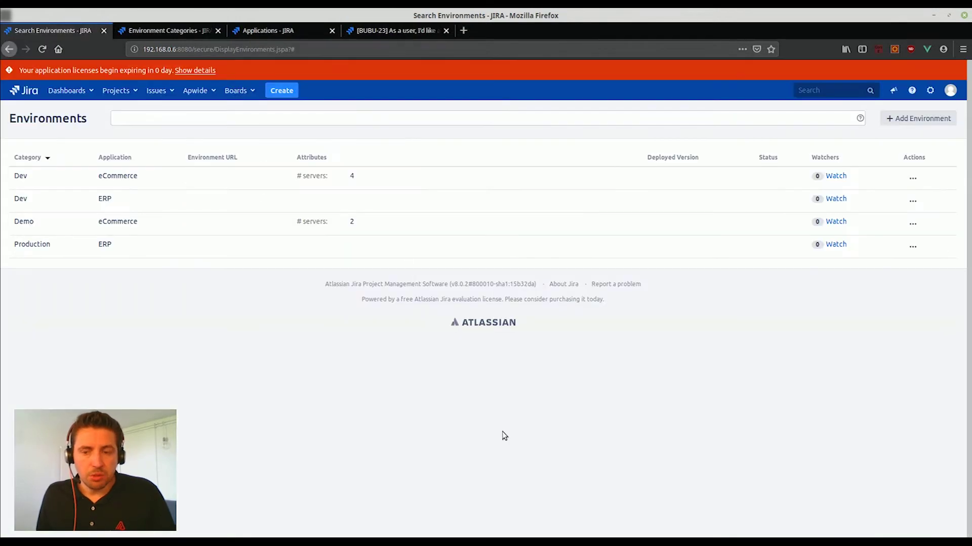
Reload the Golive environments list and check Jenkins, returning to the master branch overview
key("F5")
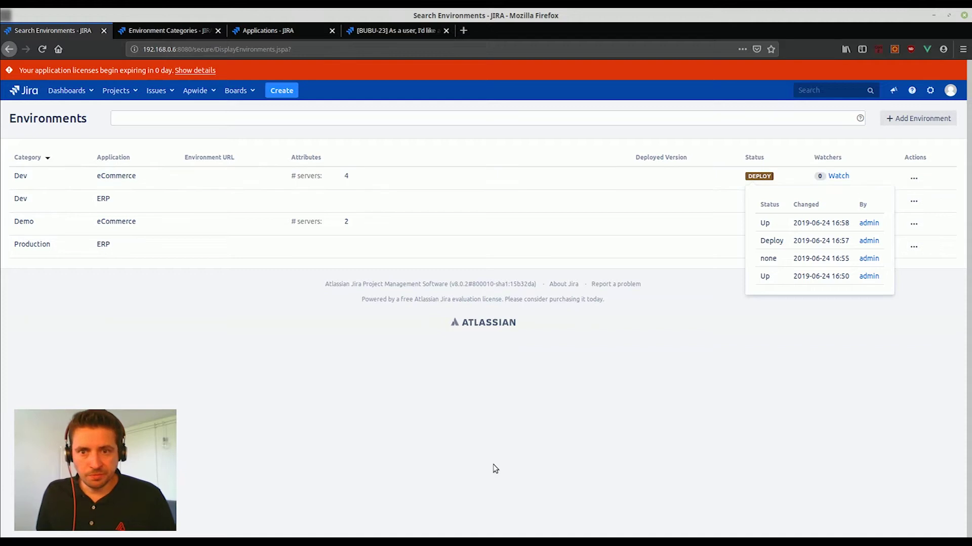
key("alt+Tab")
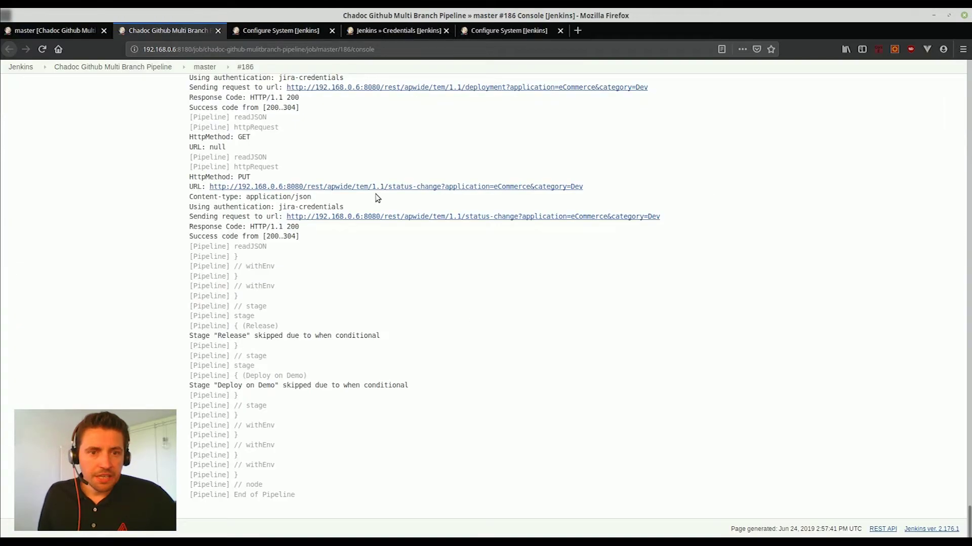
left_click(204, 68)
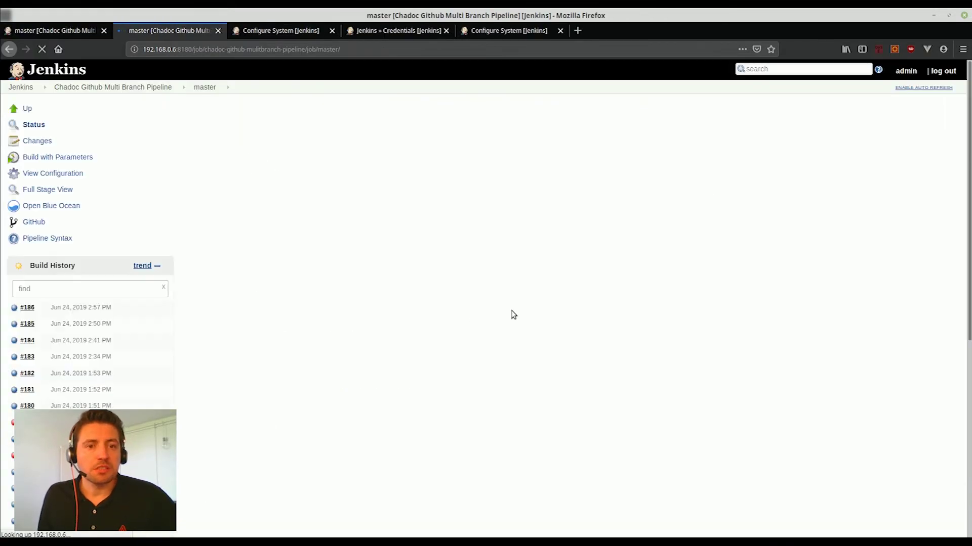
key("alt+Tab")
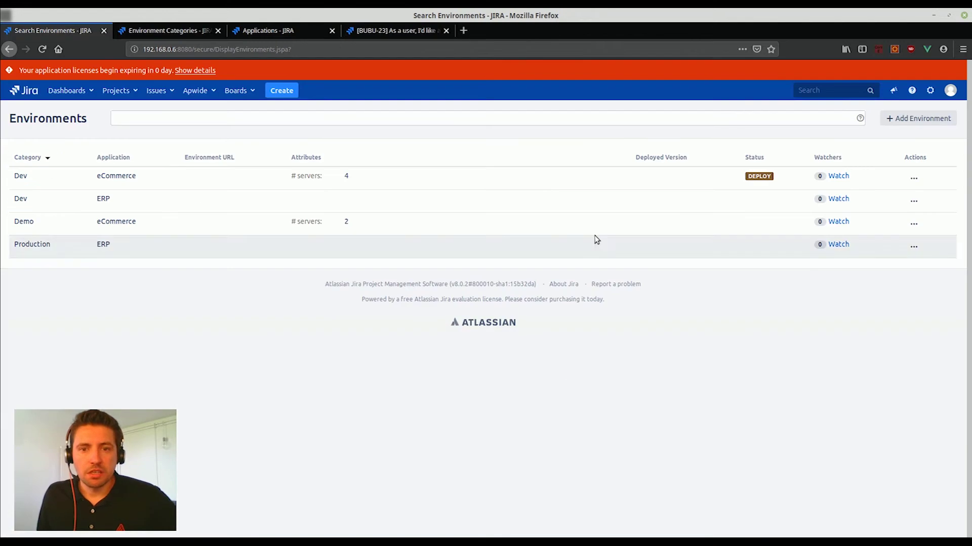
Refresh and review Dev eCommerce's UP status history and ECOM-2.22-SNAPSHOT version history
key("F5")
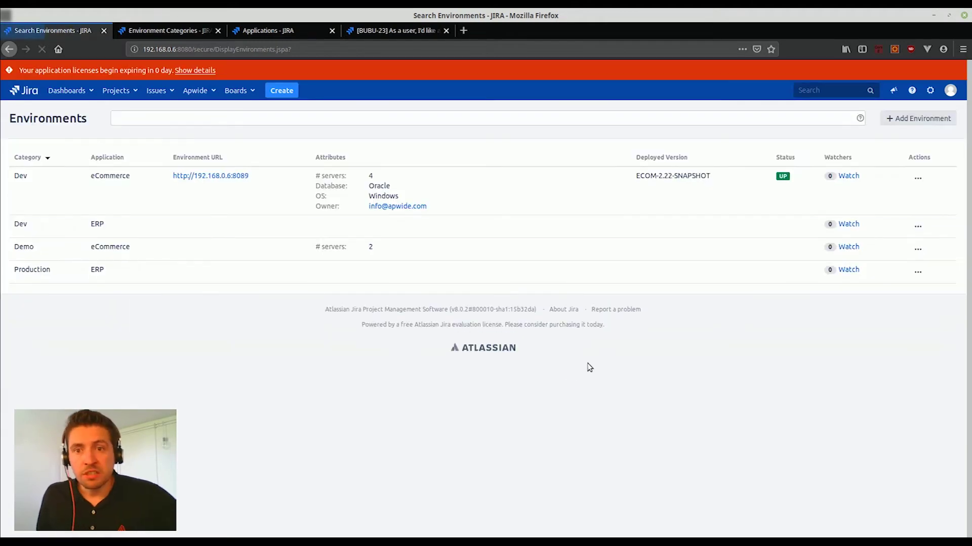
left_click(781, 176)
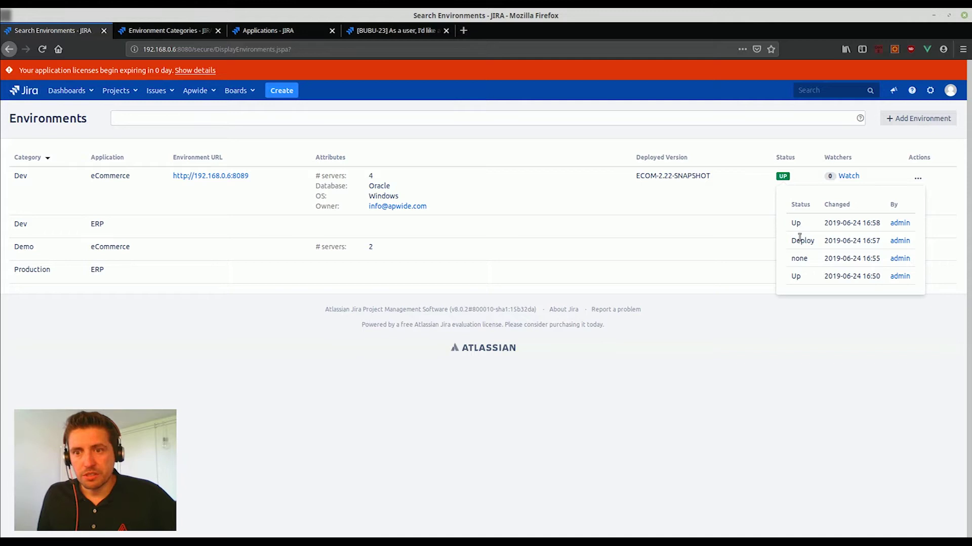
left_click(672, 176)
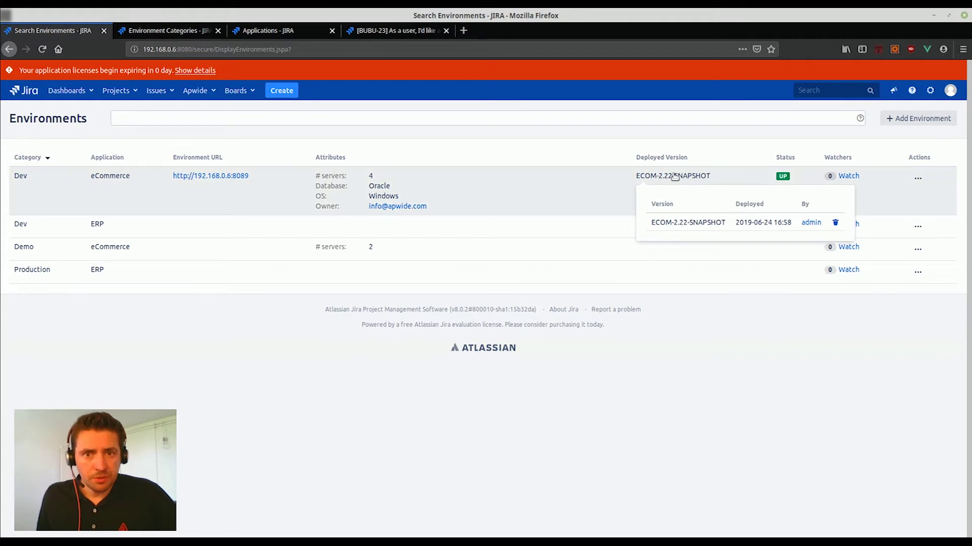
left_click(385, 192)
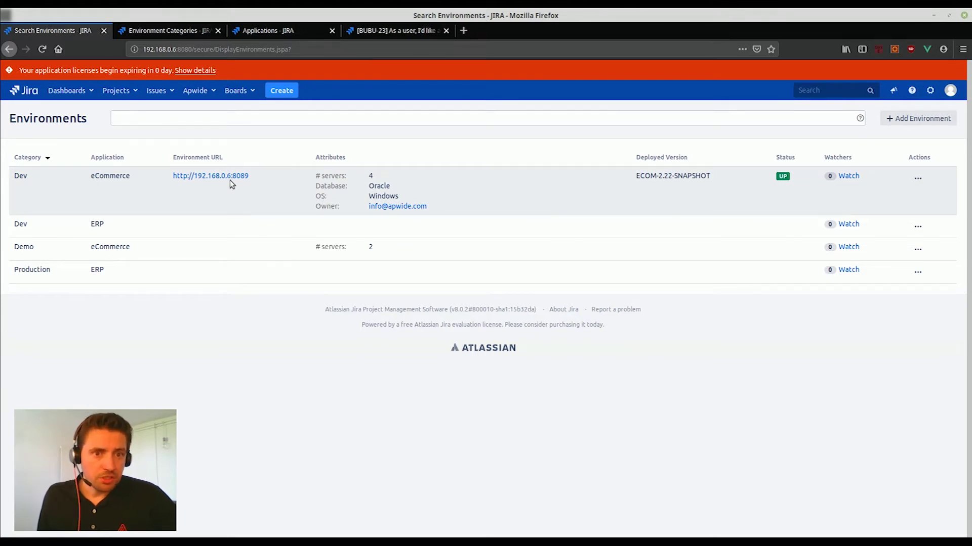
View the Dev environment URL's Spring Boot web app, then close its tab
middle_click(230, 183)
left_click(152, 30)
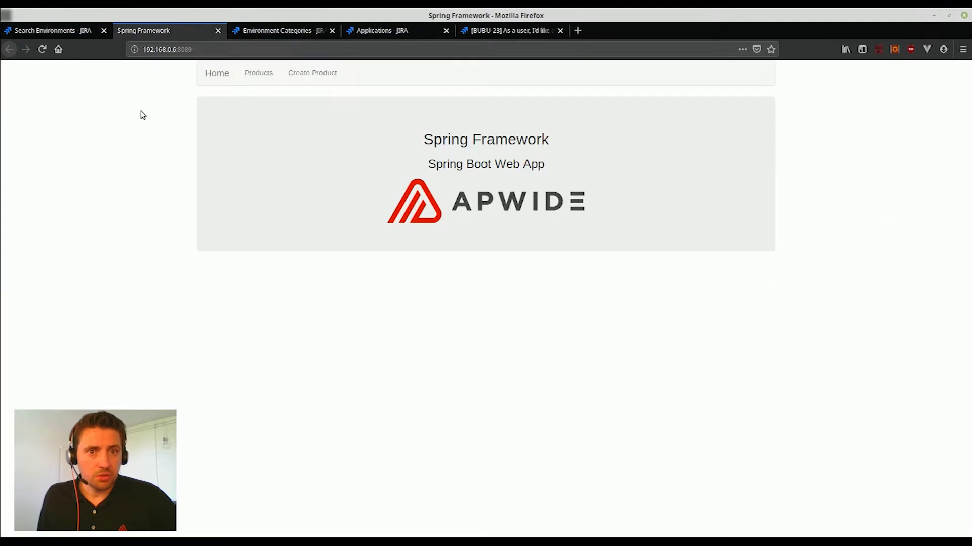
left_click(218, 31)
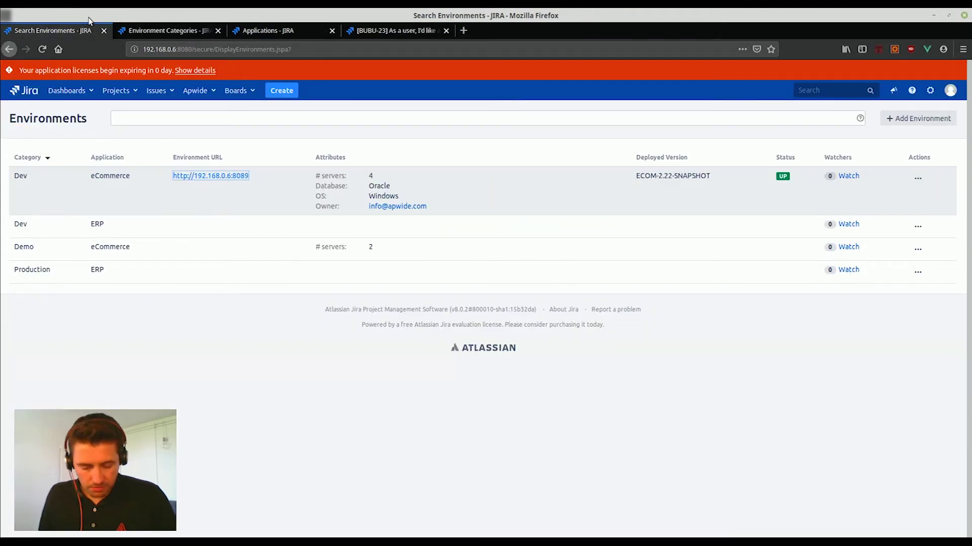
key("alt+Tab")
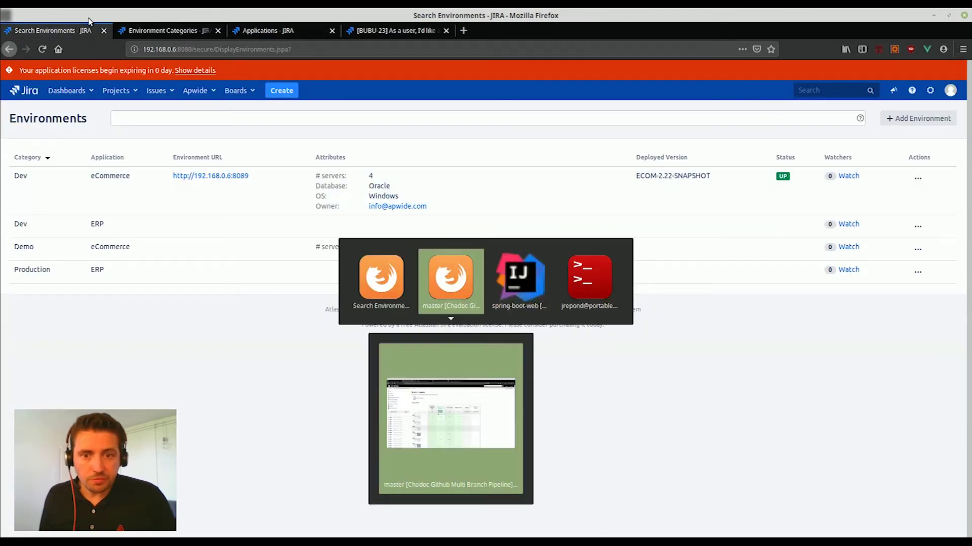
key("alt+Tab")
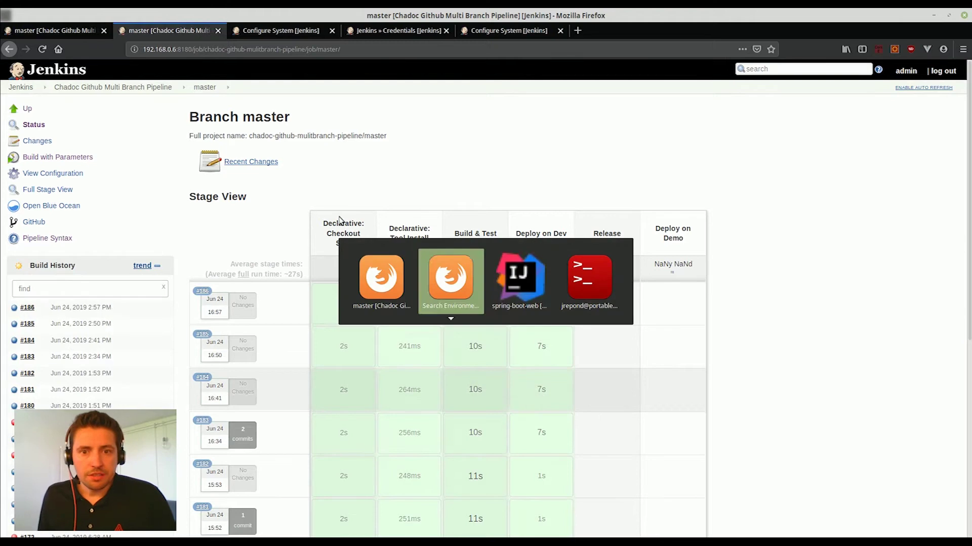
key("Tab")
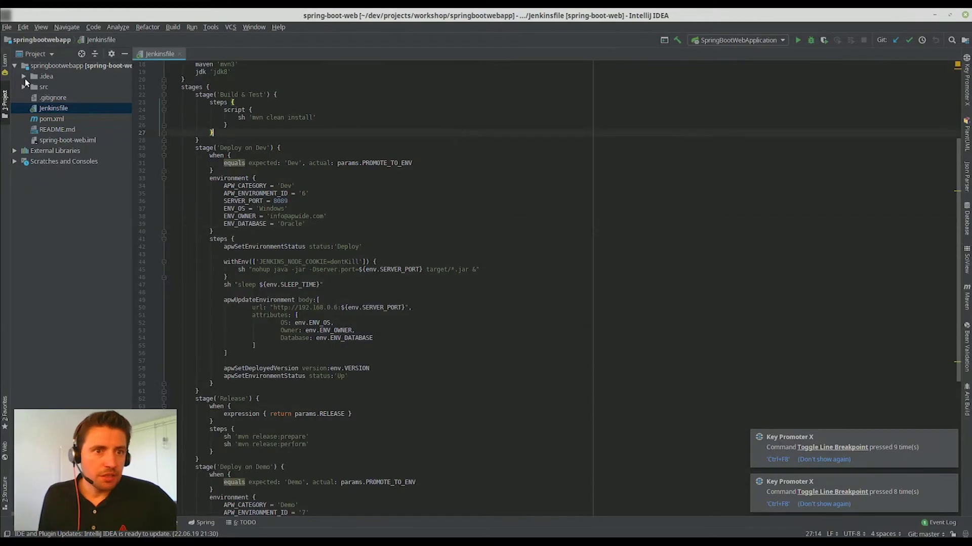
left_click(54, 66)
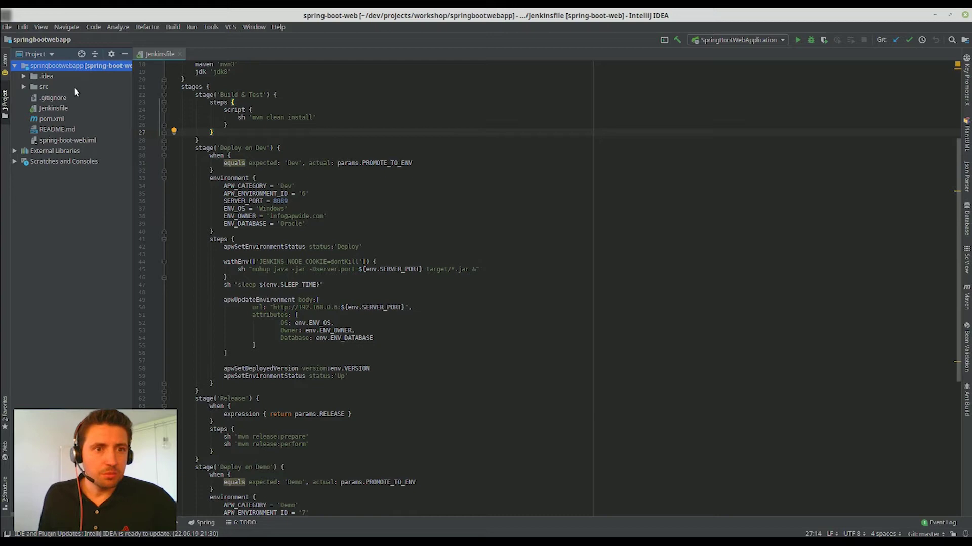
left_click(54, 109)
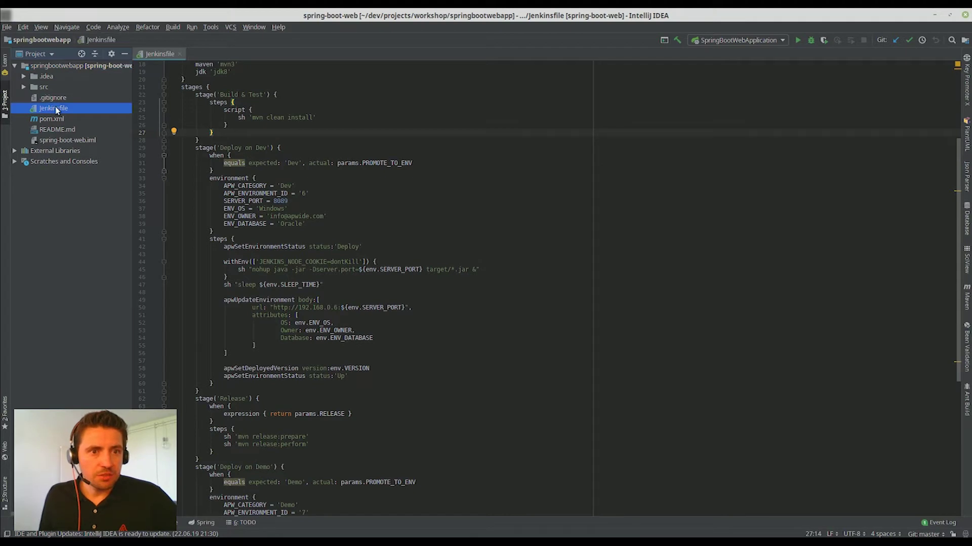
left_click(458, 156)
scroll(457, 156, "up", 6)
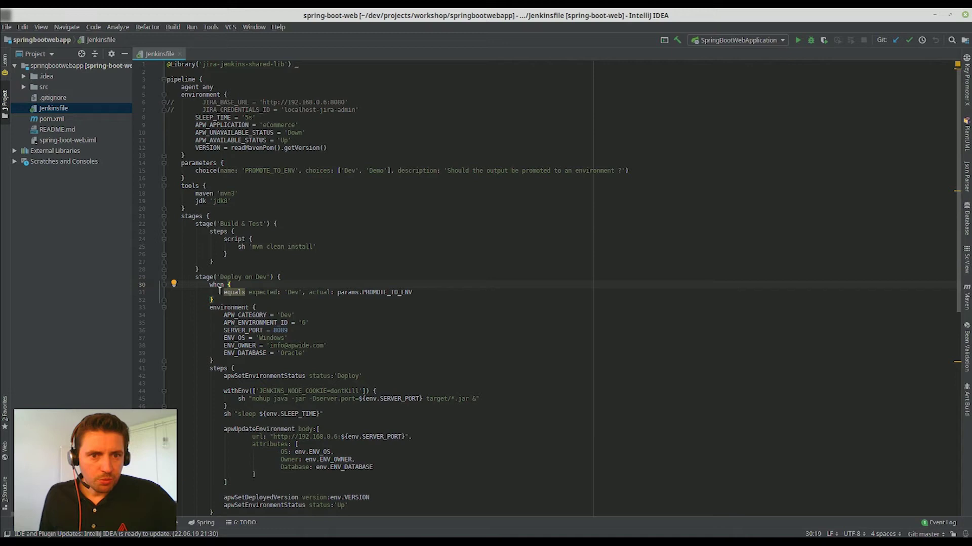
left_click_drag(196, 276, 280, 276)
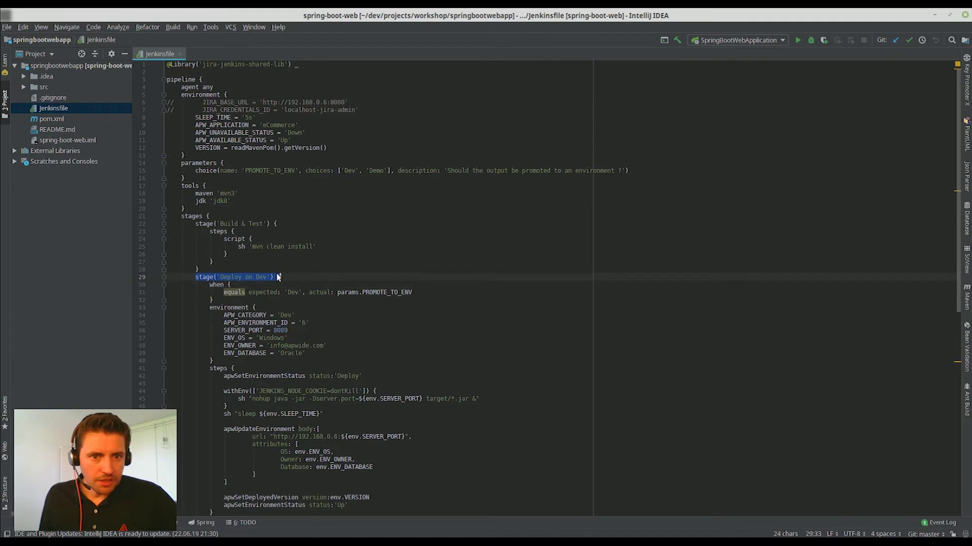
left_click(207, 215)
left_click_drag(195, 223, 277, 223)
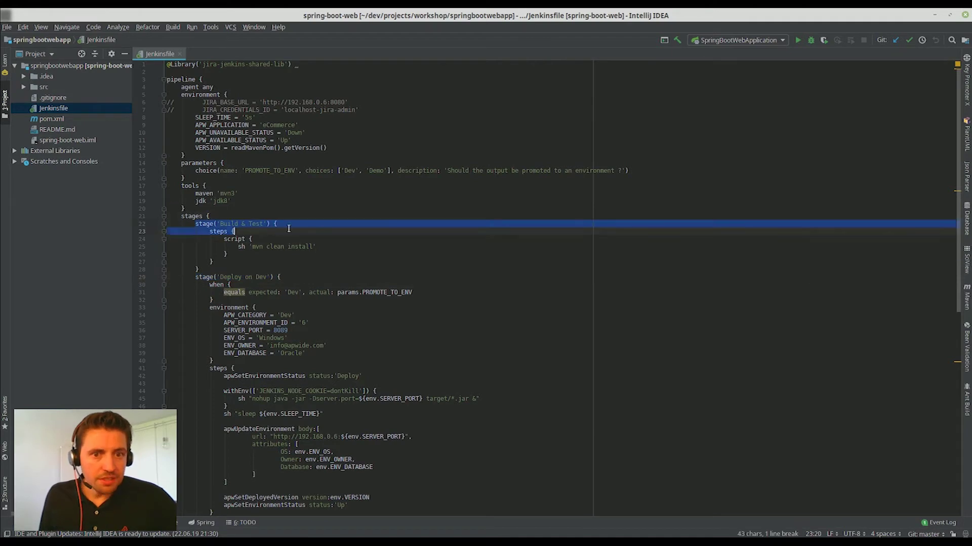
scroll(293, 227, "down", 3)
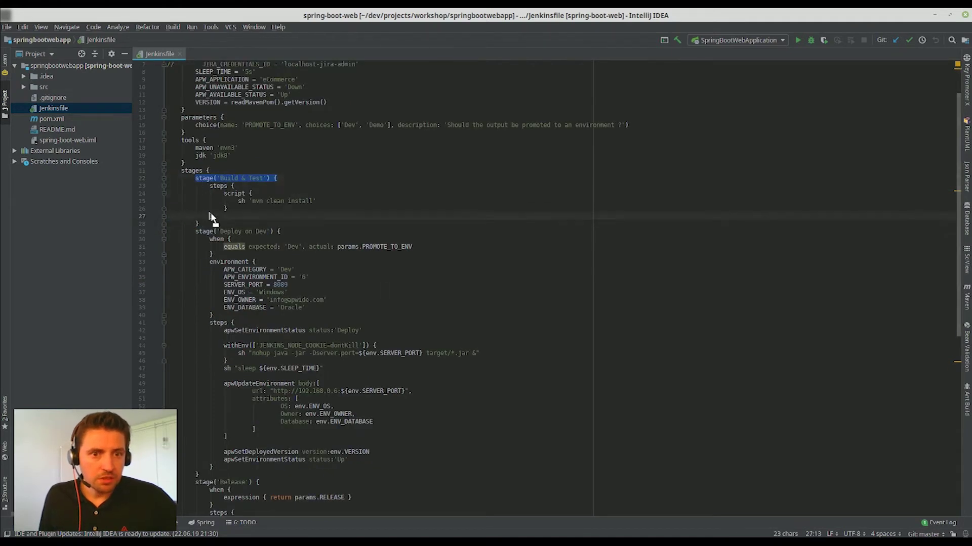
left_click(241, 253)
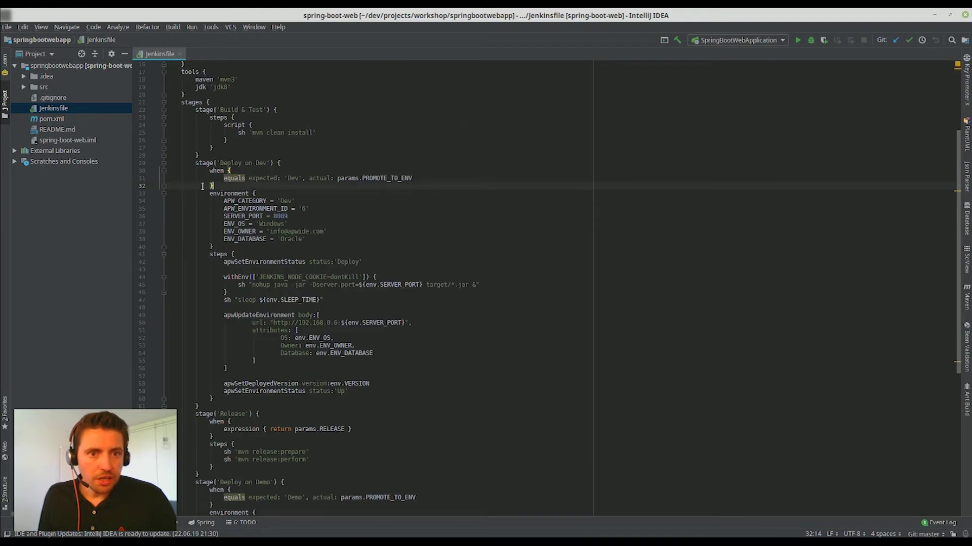
left_click_drag(193, 163, 312, 398)
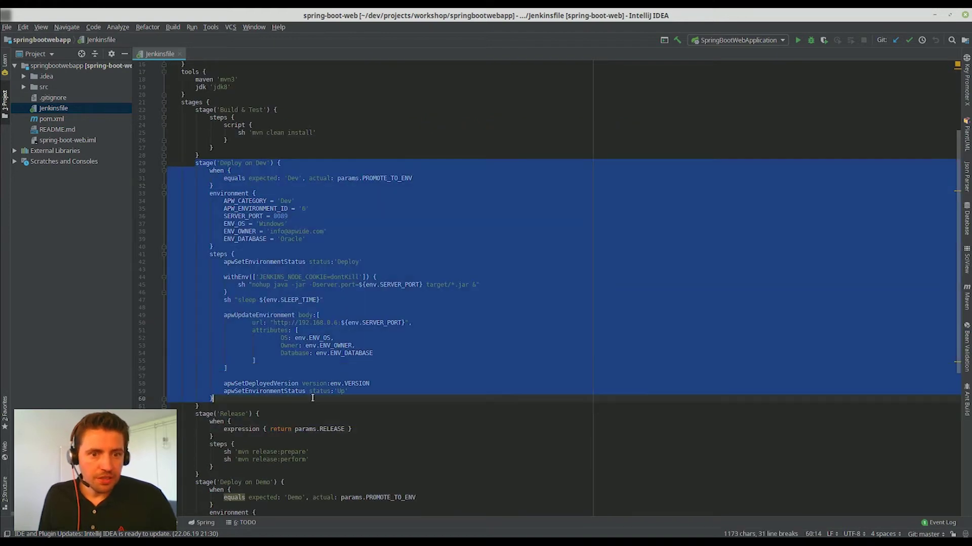
scroll(314, 397, "down", 5)
scroll(291, 376, "down", 5)
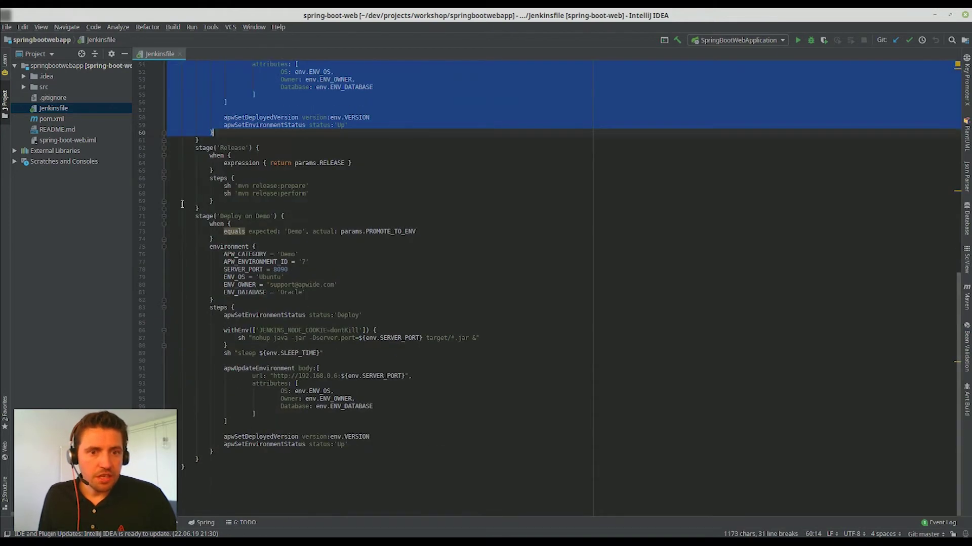
left_click(192, 216)
left_click_drag(192, 216, 229, 455)
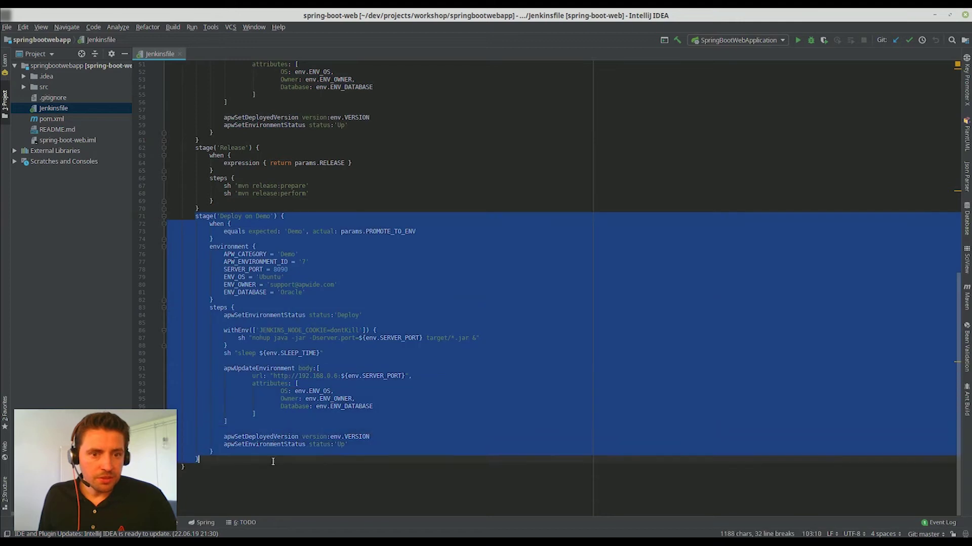
key("ctrl+d")
scroll(406, 221, "up", 10)
scroll(415, 218, "up", 5)
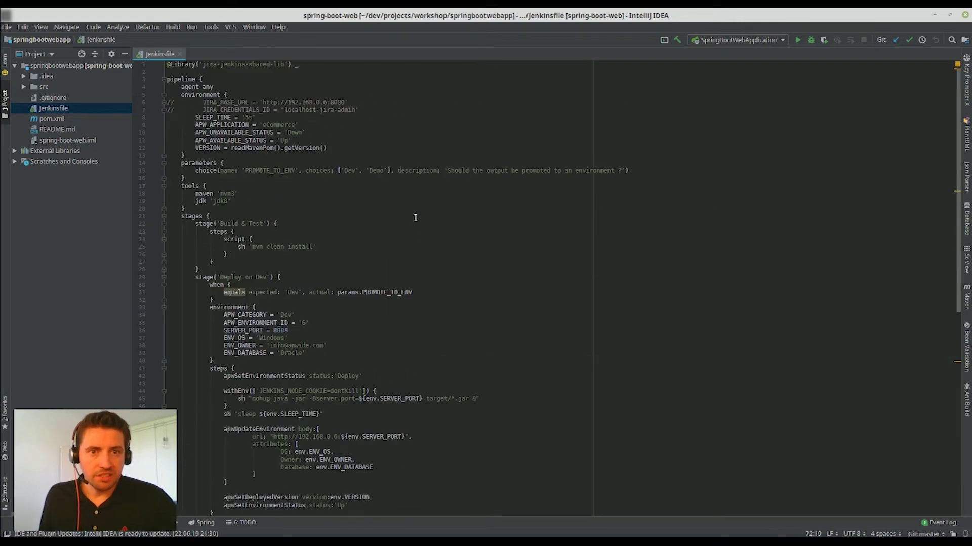
left_click(214, 74)
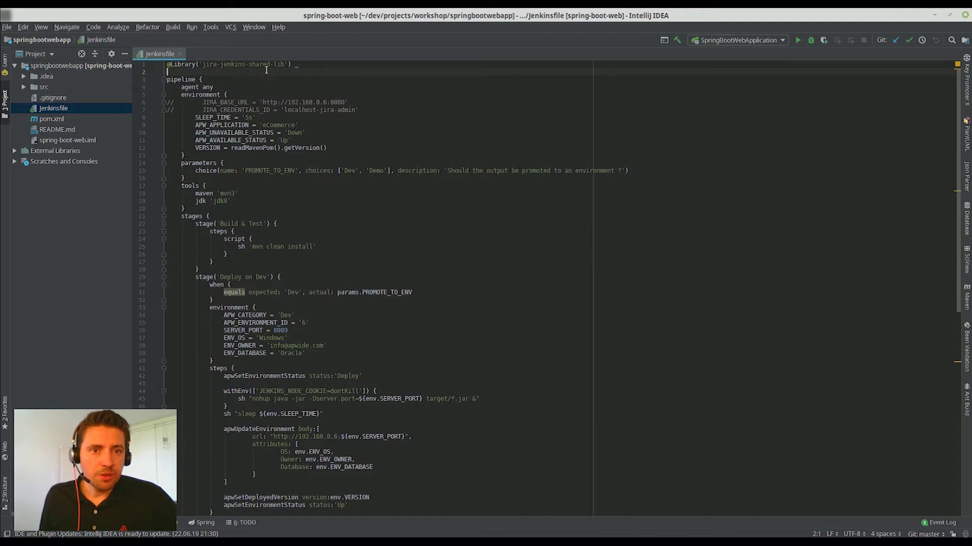
left_click_drag(304, 69, 167, 64)
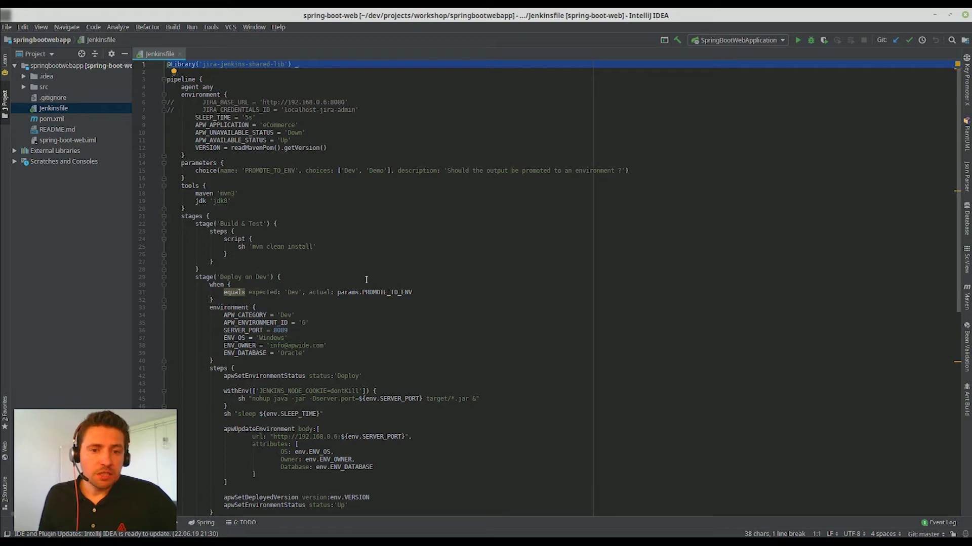
scroll(366, 282, "down", 4)
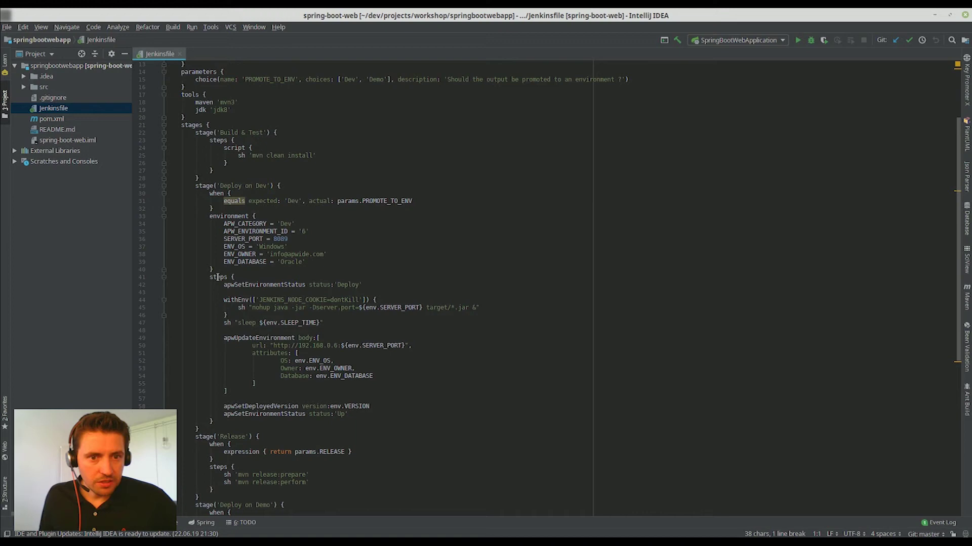
left_click_drag(224, 284, 379, 419)
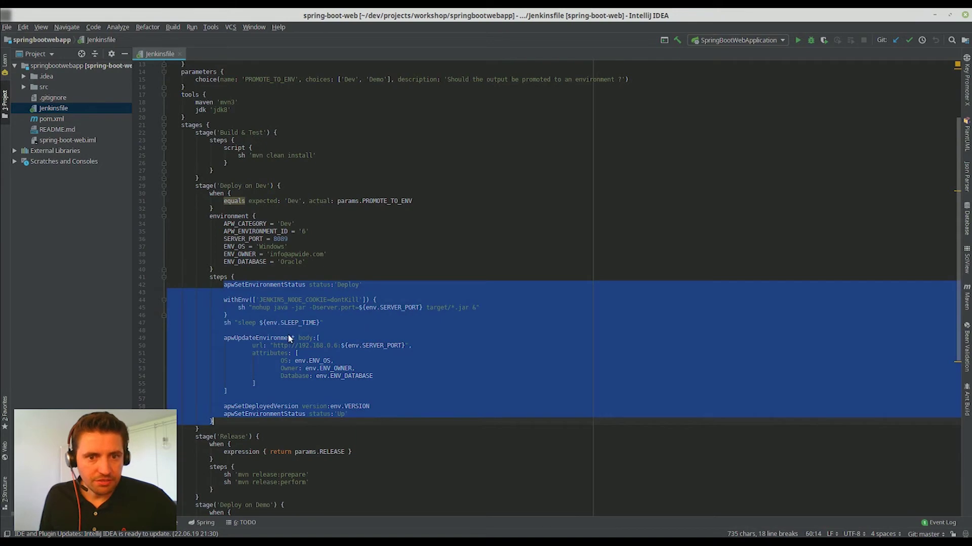
left_click(225, 316)
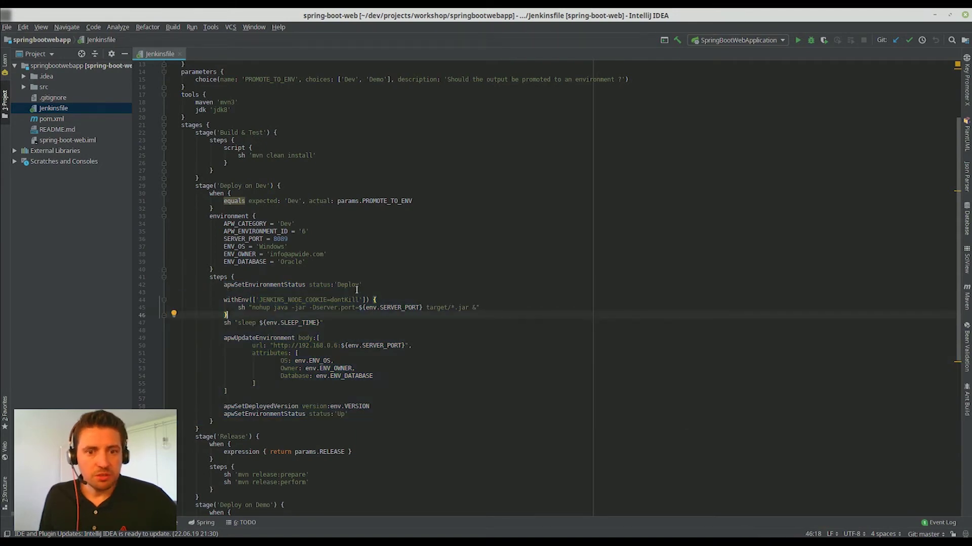
left_click(307, 286)
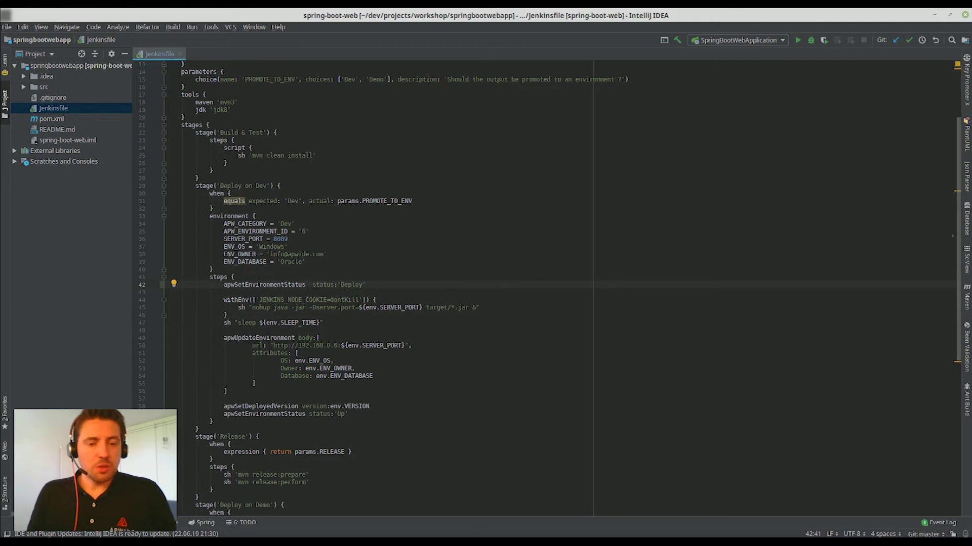
type("application")
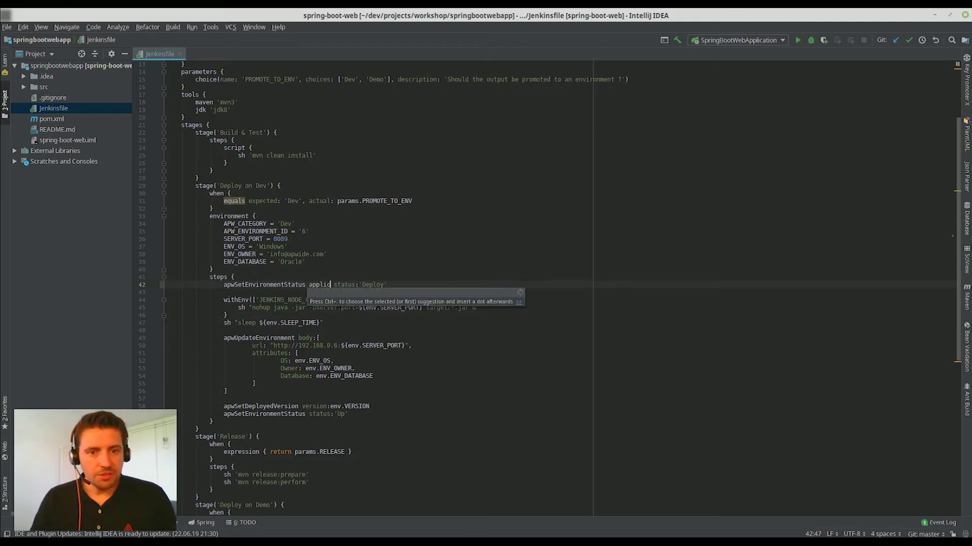
type(":'eCommer")
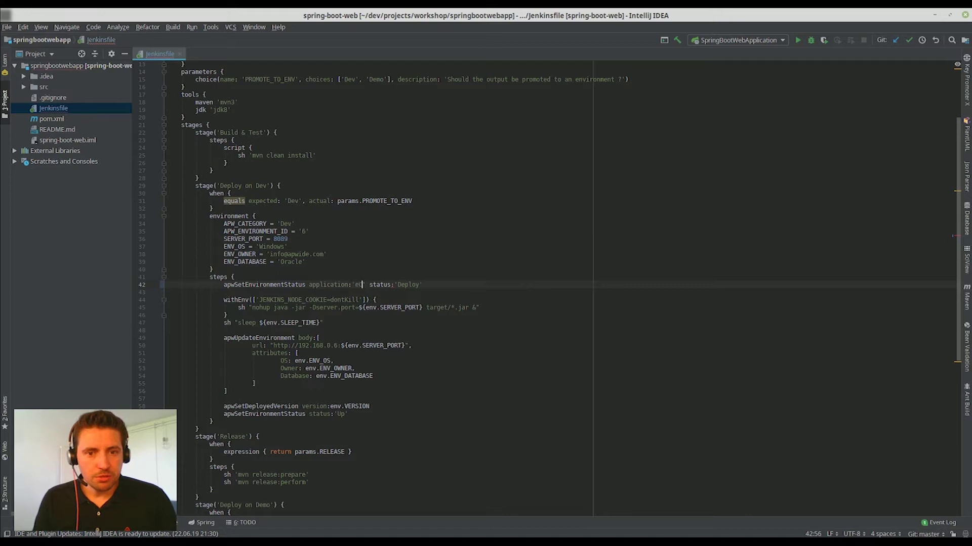
type("ce', ")
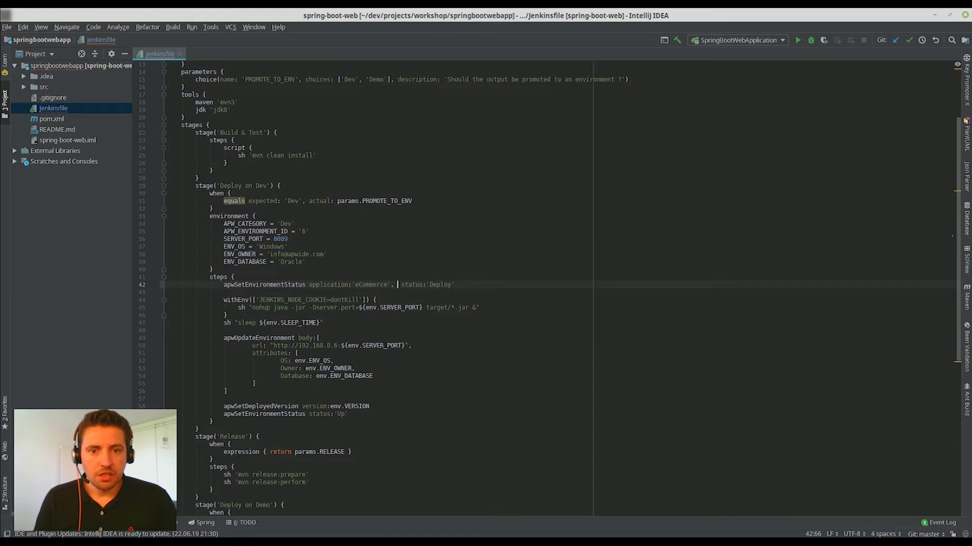
type("category: ")
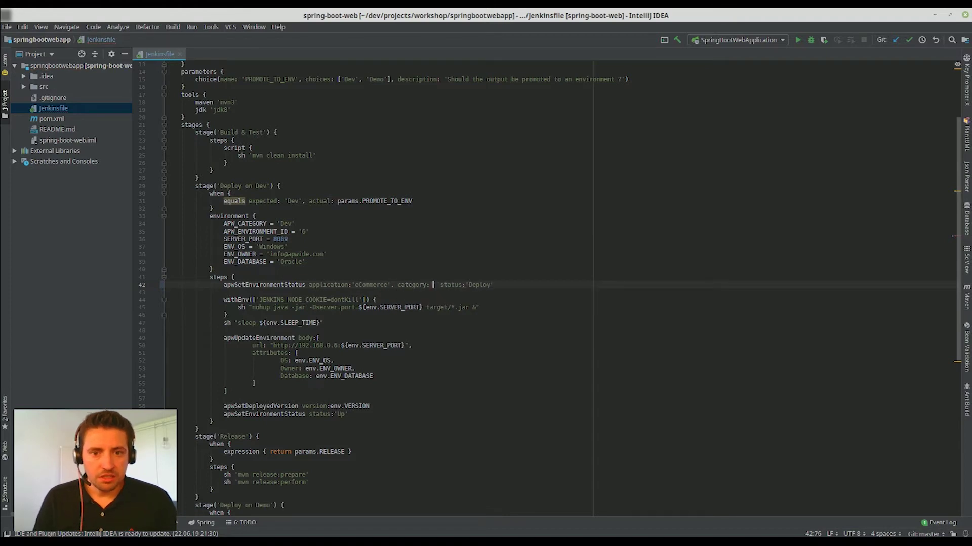
type("'Dev',")
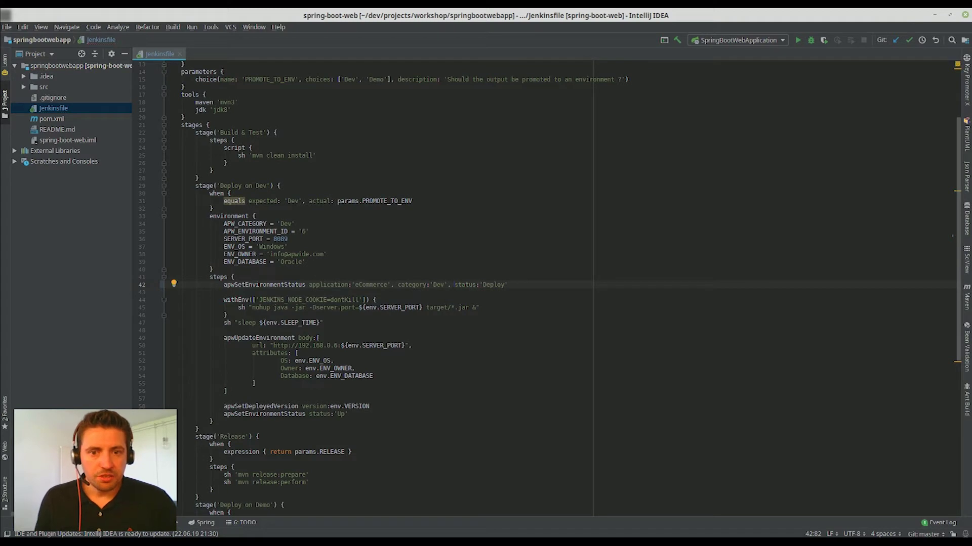
left_click_drag(454, 285, 309, 285)
key("Delete")
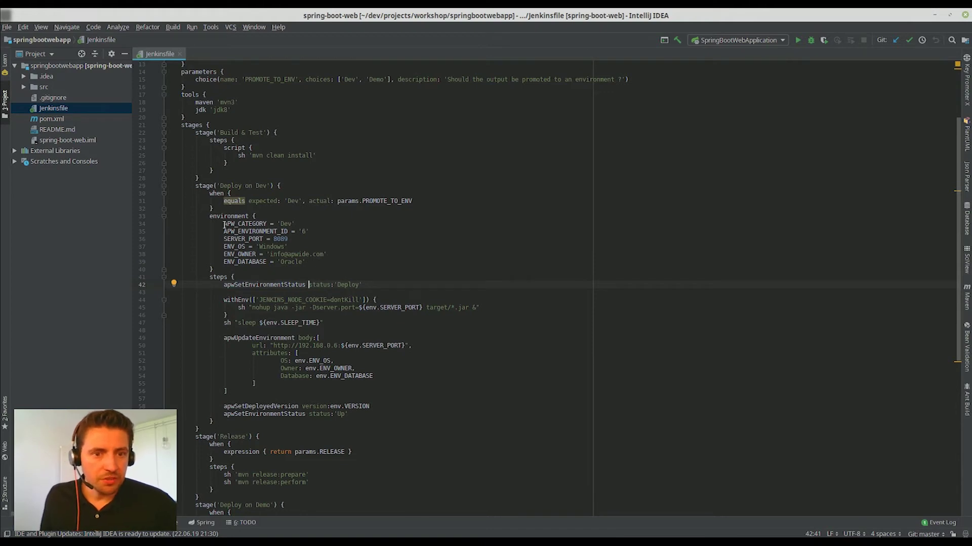
left_click_drag(224, 223, 321, 238)
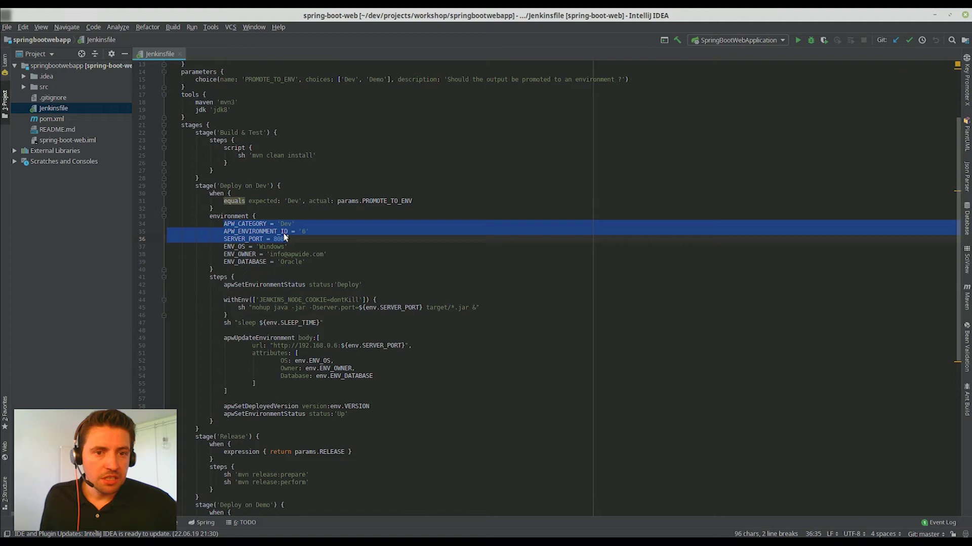
left_click(246, 224)
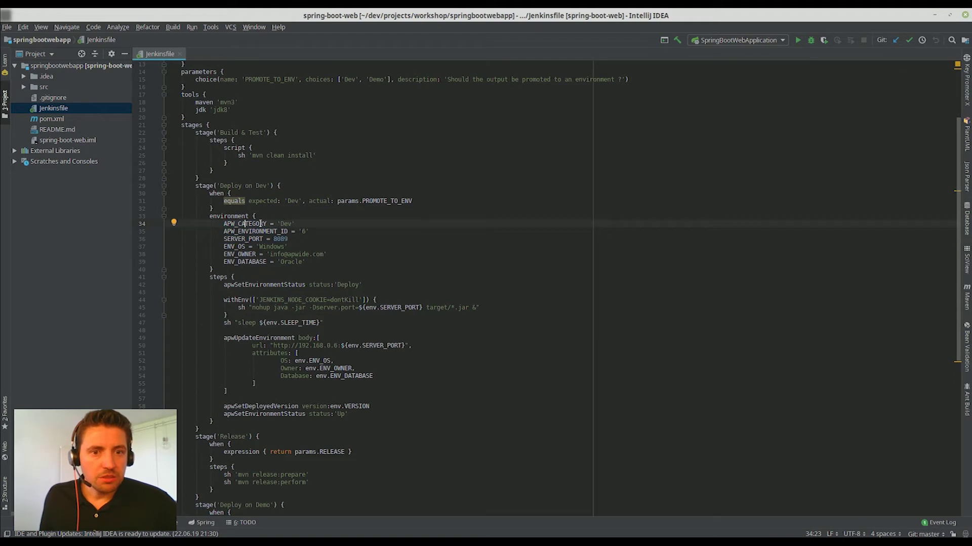
left_click_drag(194, 185, 257, 426)
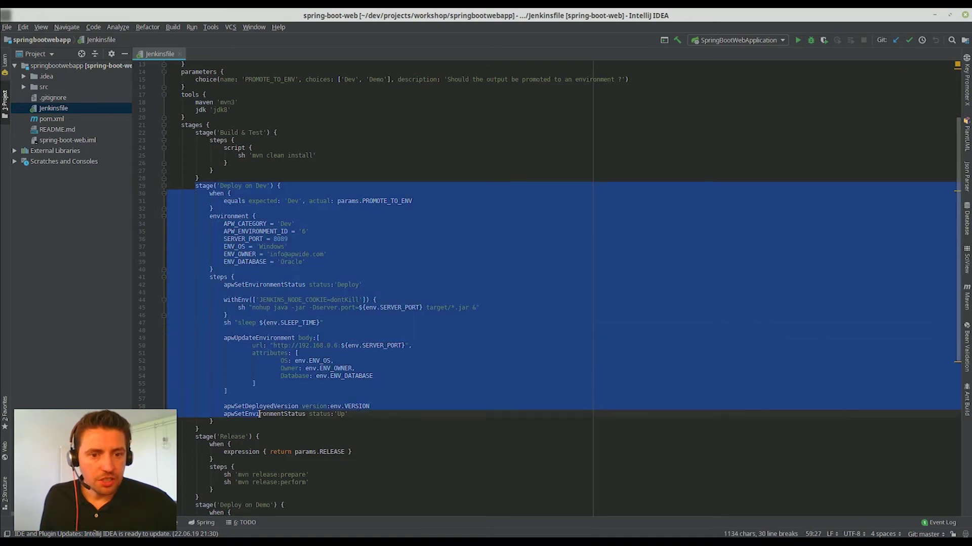
left_click(267, 175)
left_click(269, 285)
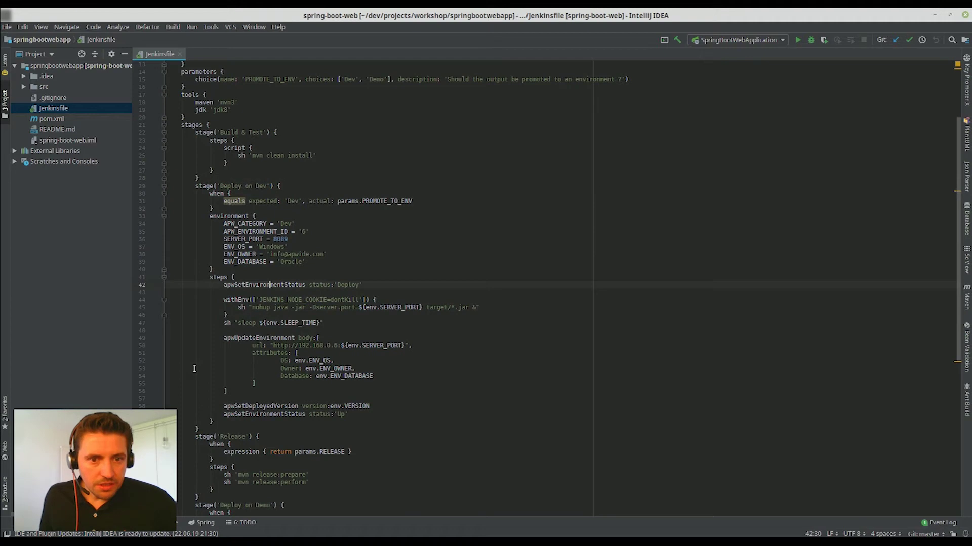
mouse_move(222, 338)
left_mouse_down()
mouse_move(294, 340)
mouse_move(300, 387)
left_mouse_up()
left_click(213, 421)
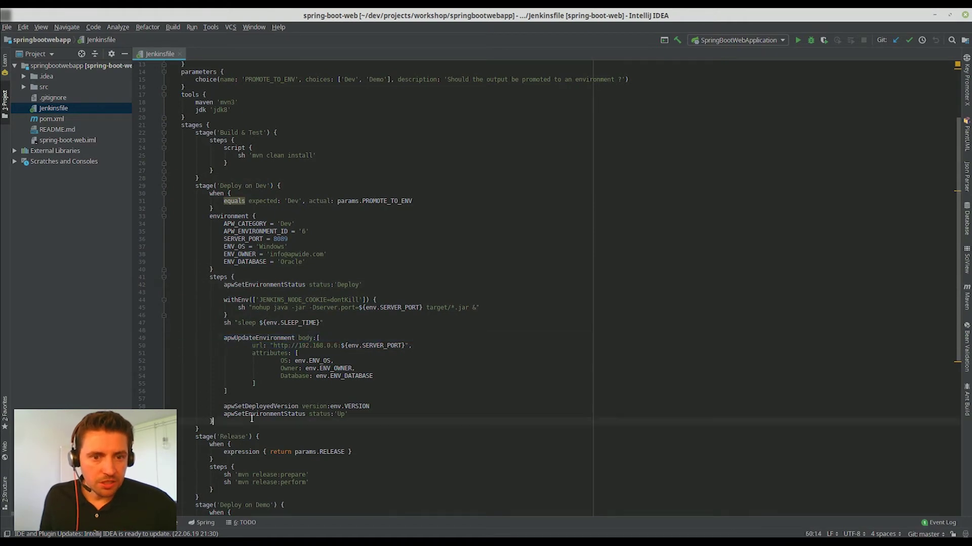
left_click_drag(246, 407, 281, 406)
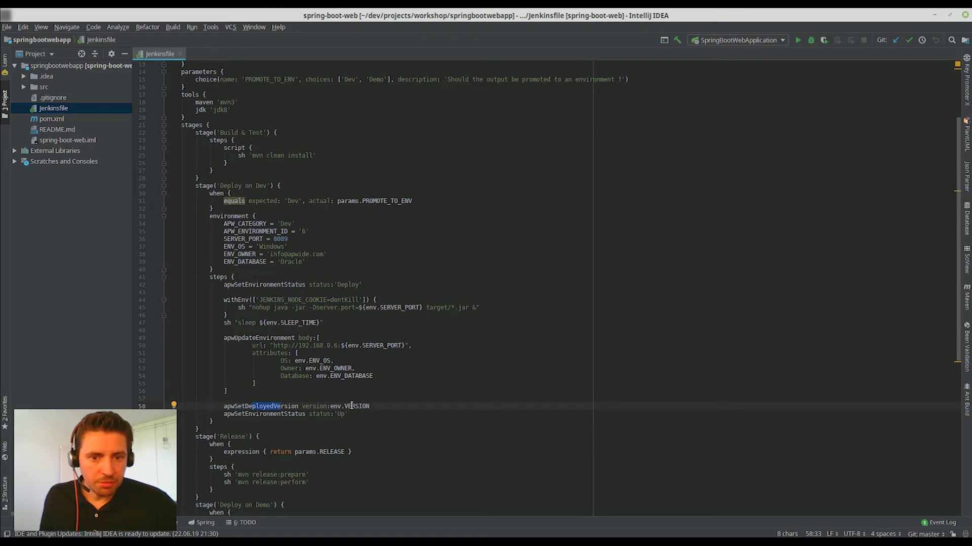
left_click(240, 416)
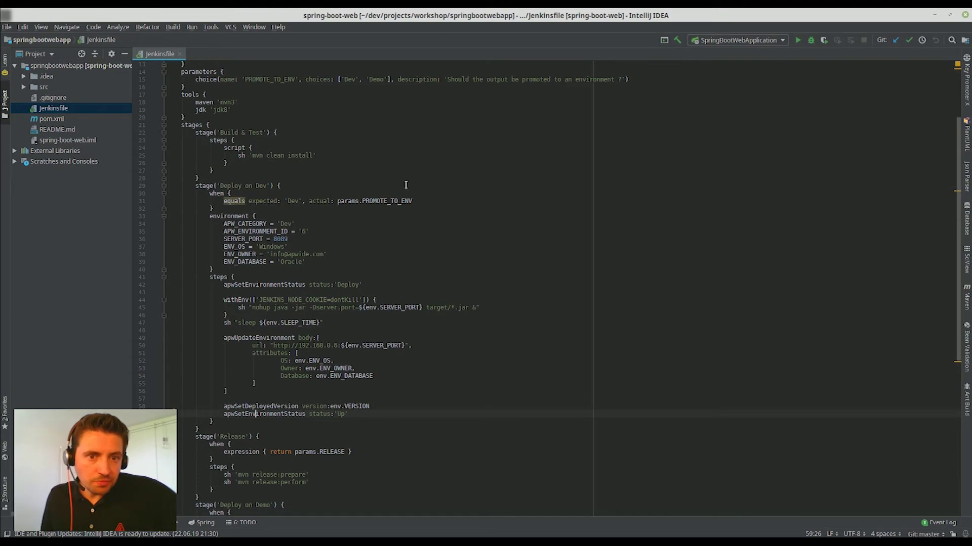
left_click(486, 315)
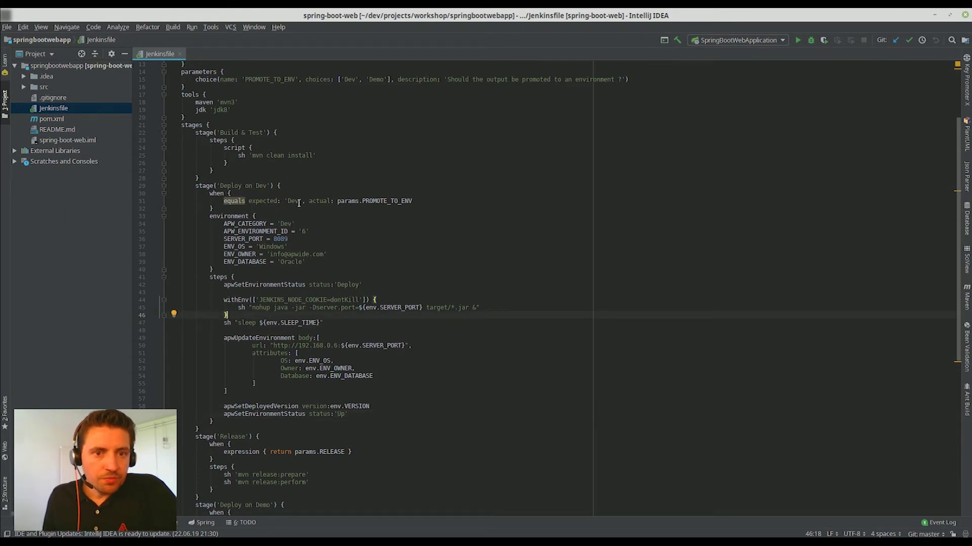
left_click_drag(195, 186, 259, 426)
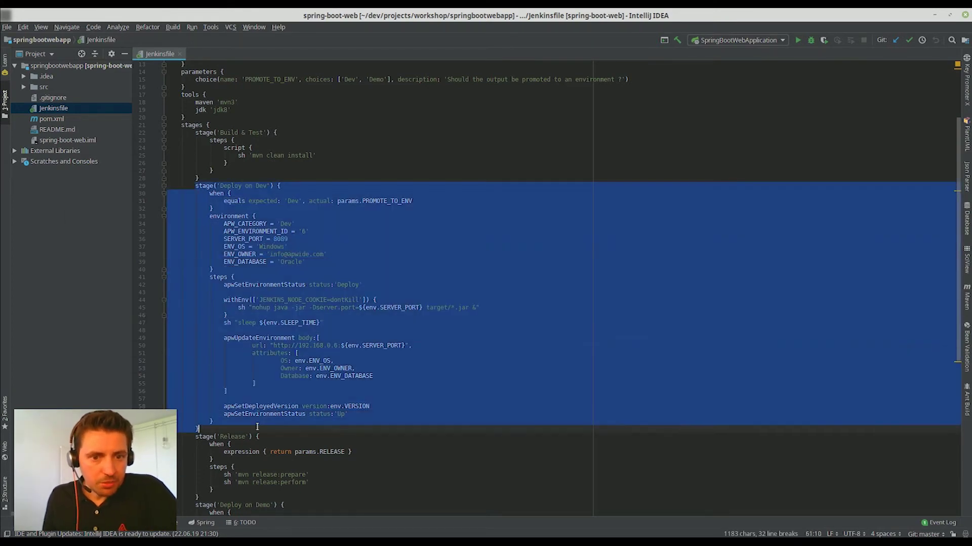
left_click(257, 322)
scroll(257, 323, "down", 5)
scroll(258, 322, "down", 5)
scroll(257, 323, "down", 3)
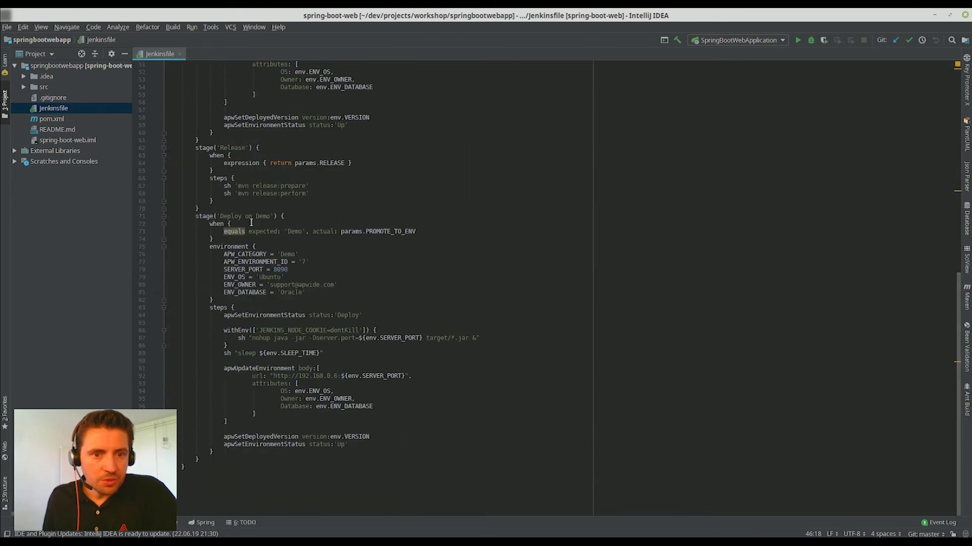
left_click_drag(195, 216, 311, 455)
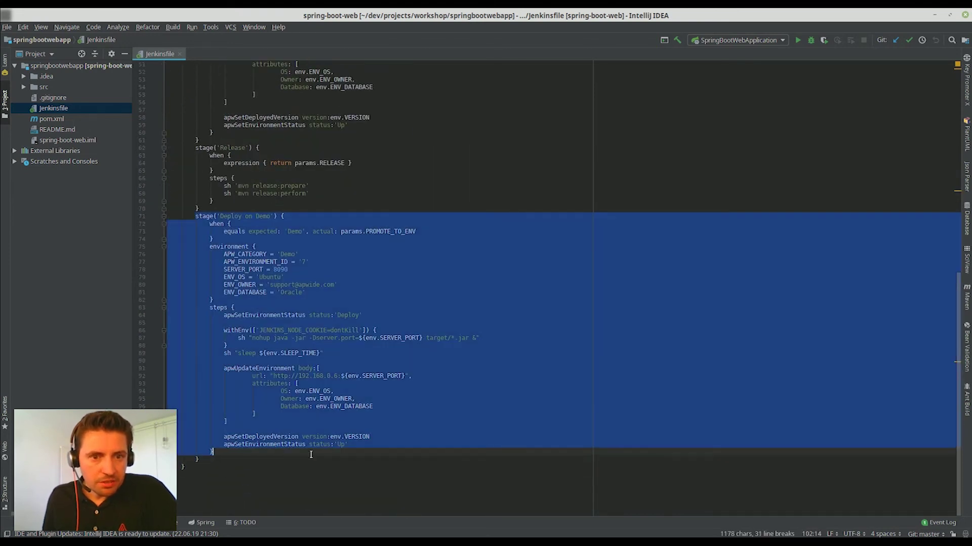
left_click(249, 254)
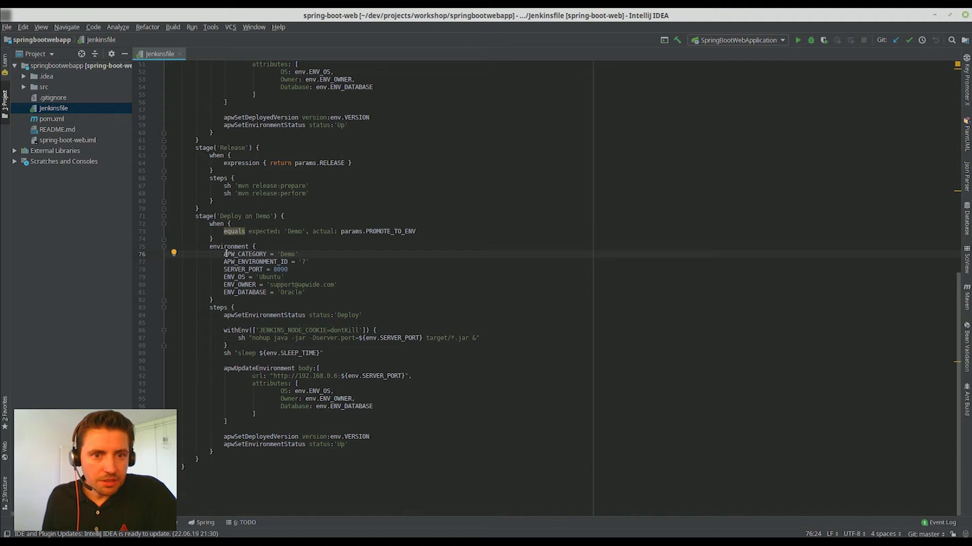
left_click_drag(225, 255, 298, 254)
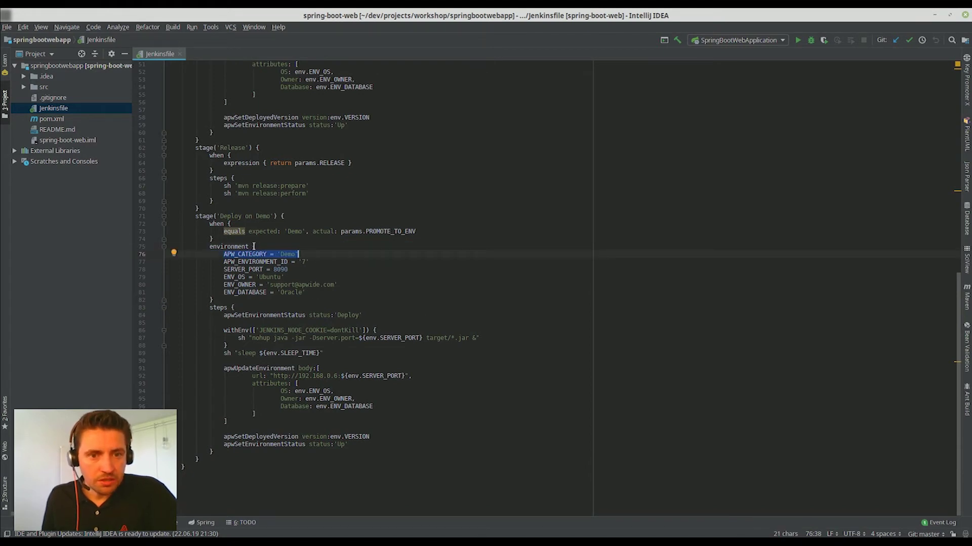
left_click(229, 223)
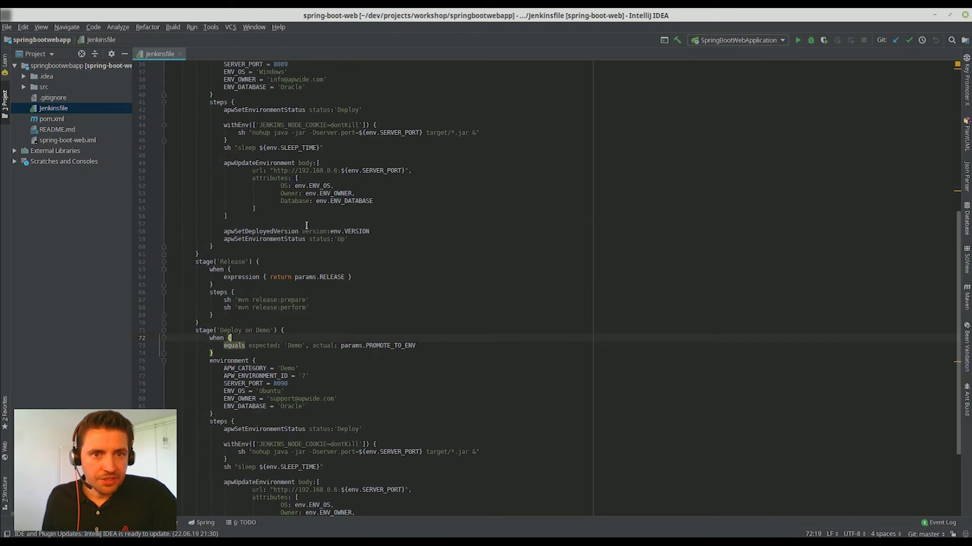
scroll(307, 224, "up", 10)
scroll(309, 224, "up", 5)
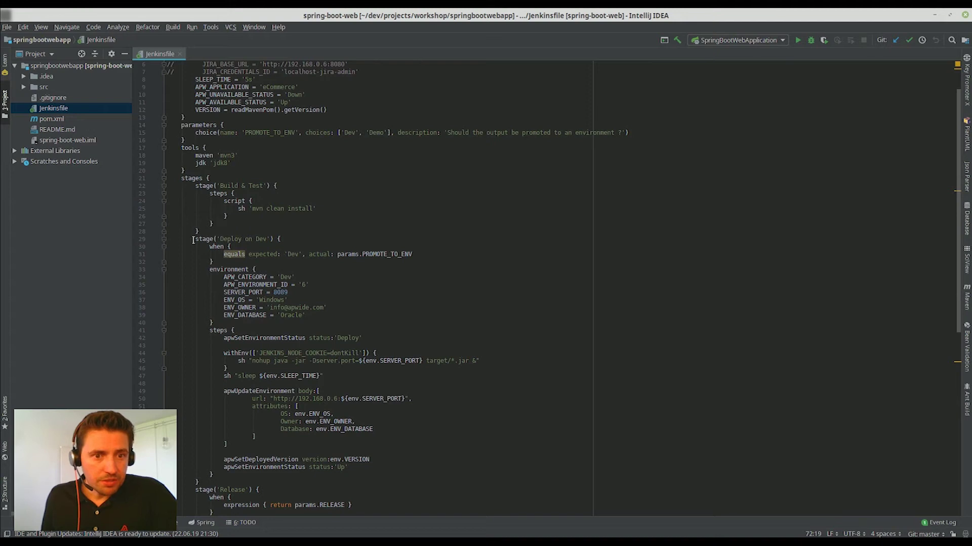
Review the Jenkinsfile's Deploy on Dev stage, APW_APPLICATION setting and commented JIRA_CREDENTIALS_ID line
left_click_drag(193, 239, 213, 475)
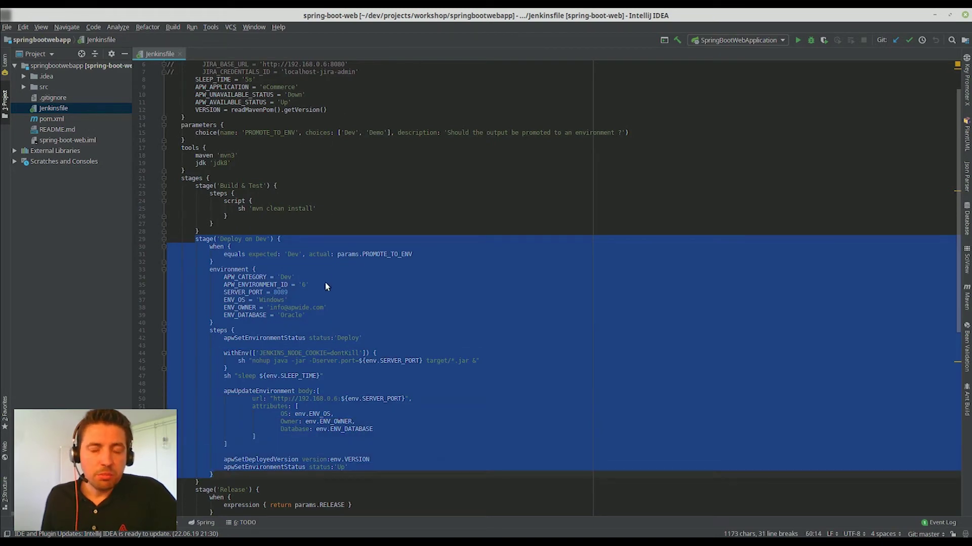
scroll(335, 149, "up", 2)
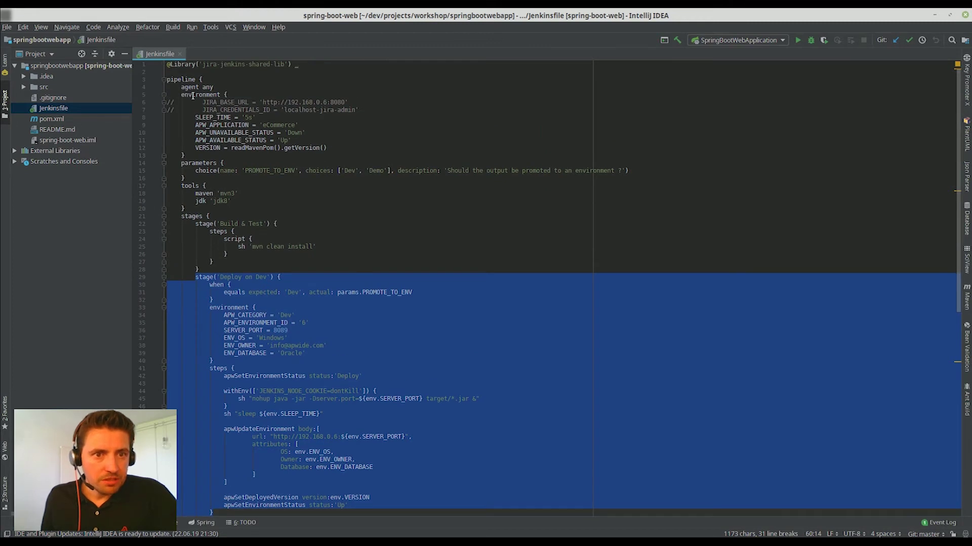
left_click_drag(181, 94, 235, 92)
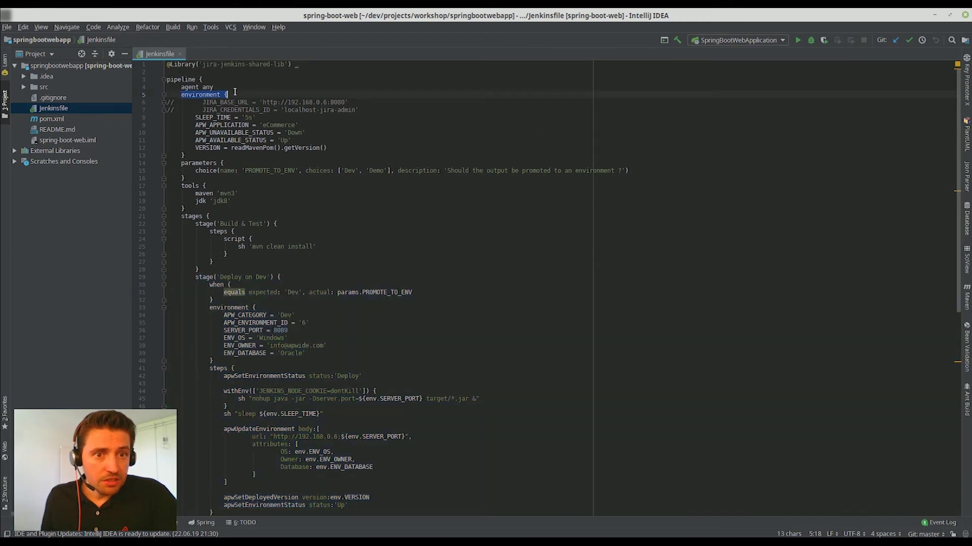
left_click(263, 124)
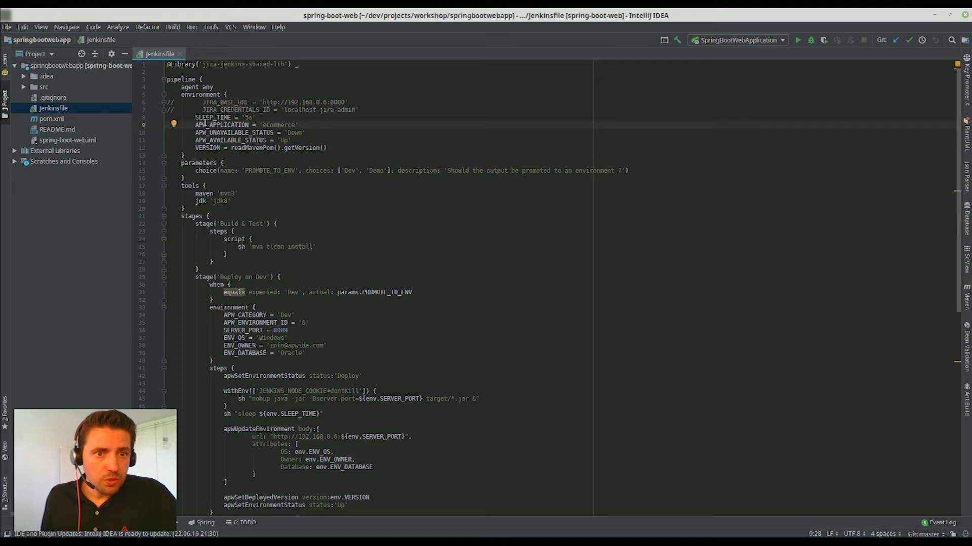
left_click_drag(195, 125, 270, 124)
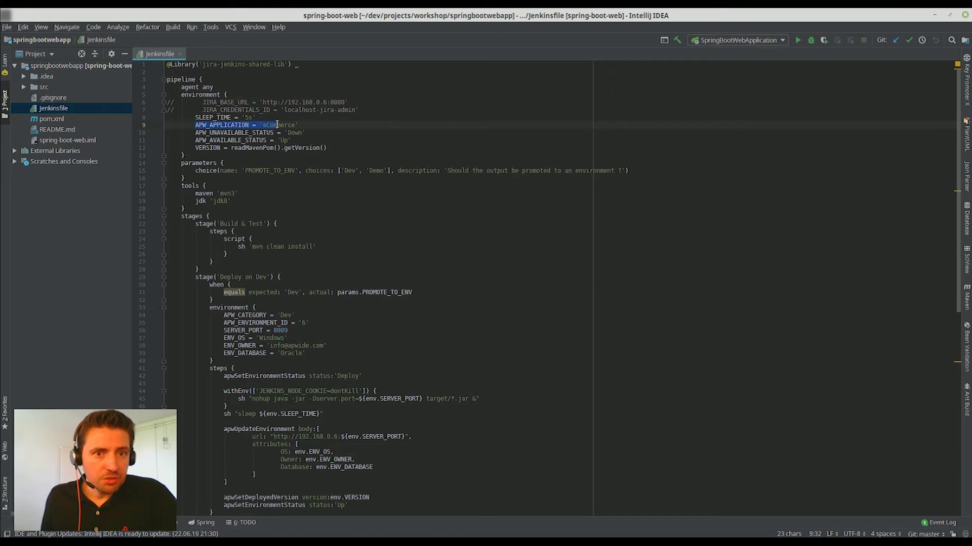
left_click(305, 124)
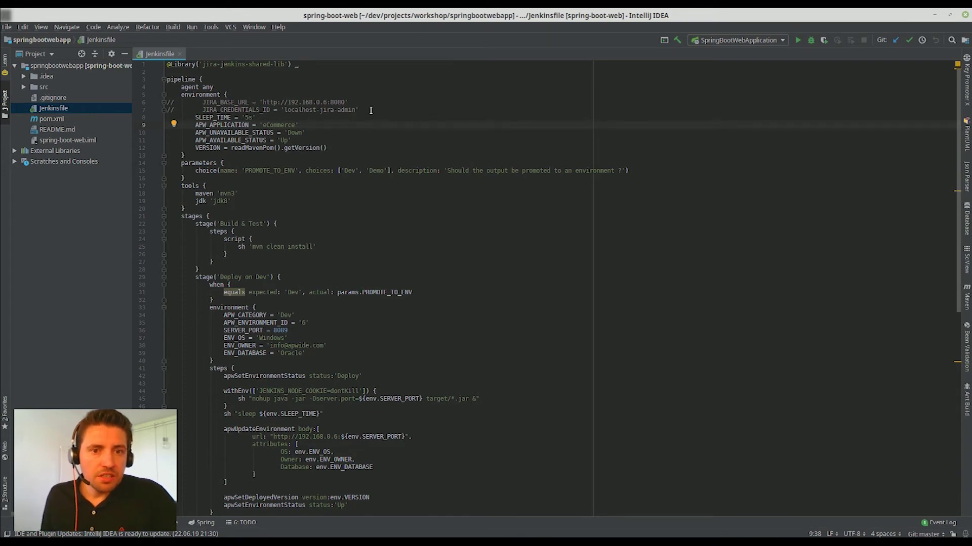
left_click_drag(363, 110, 141, 105)
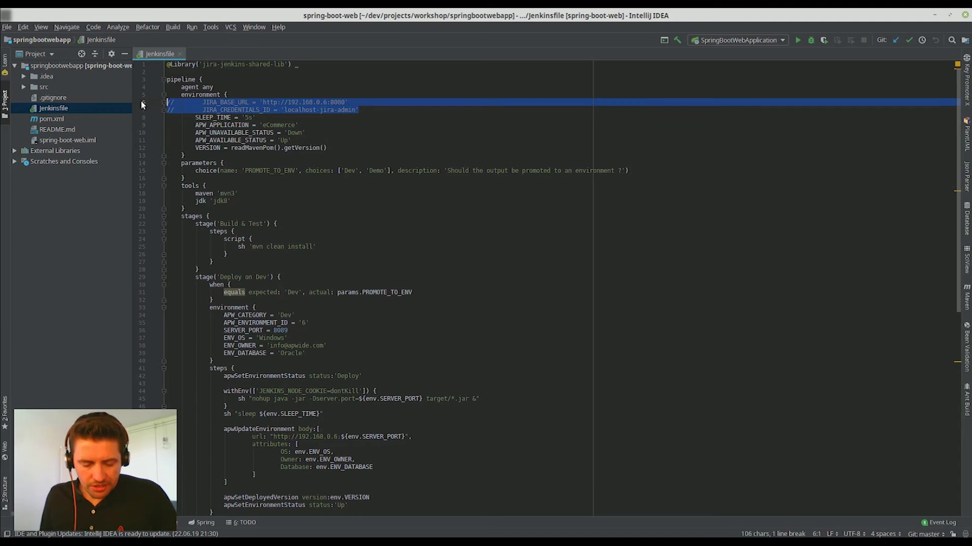
key("alt+Tab")
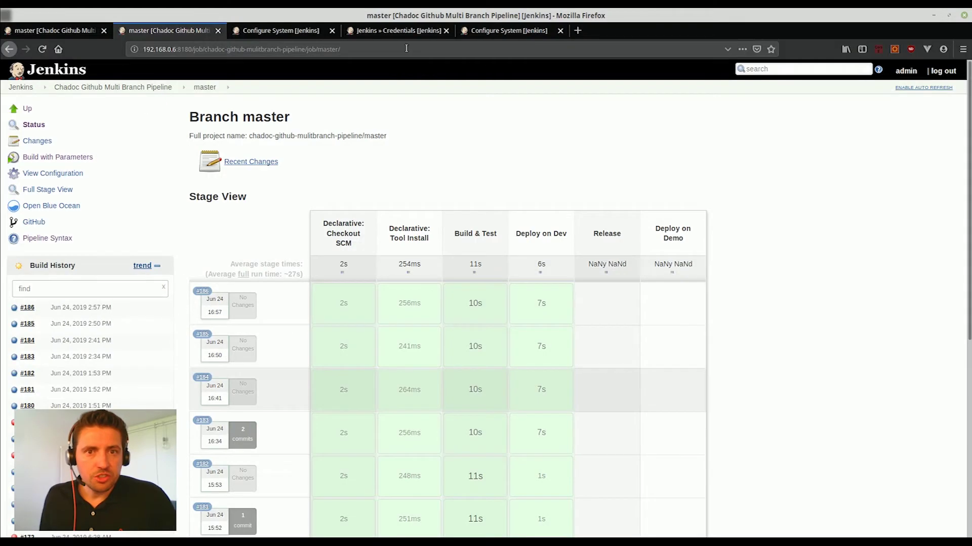
Inspect the JIRA_BASE_URL and JIRA_CREDENTIALS_ID global variables in Configure System
left_click(509, 30)
scroll(280, 262, "up", 2)
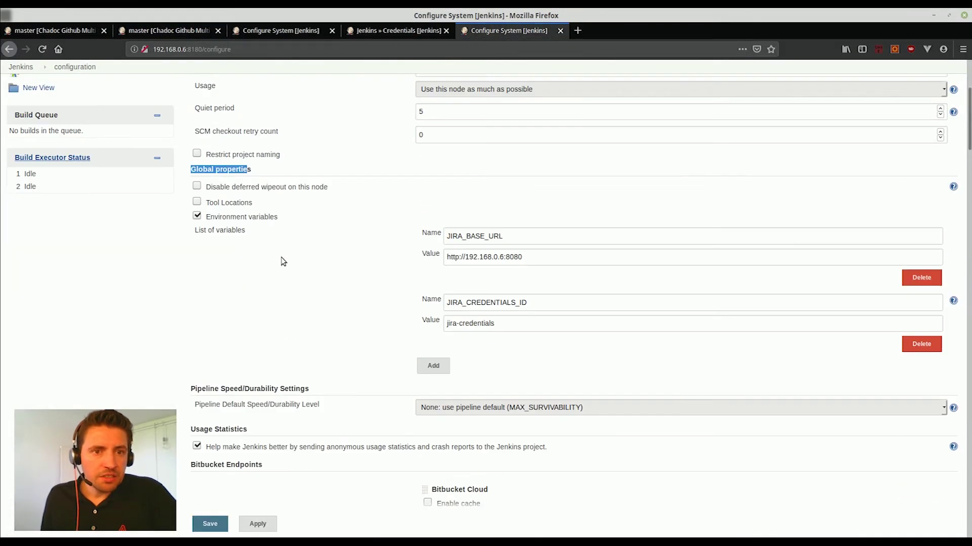
scroll(281, 261, "up", 1)
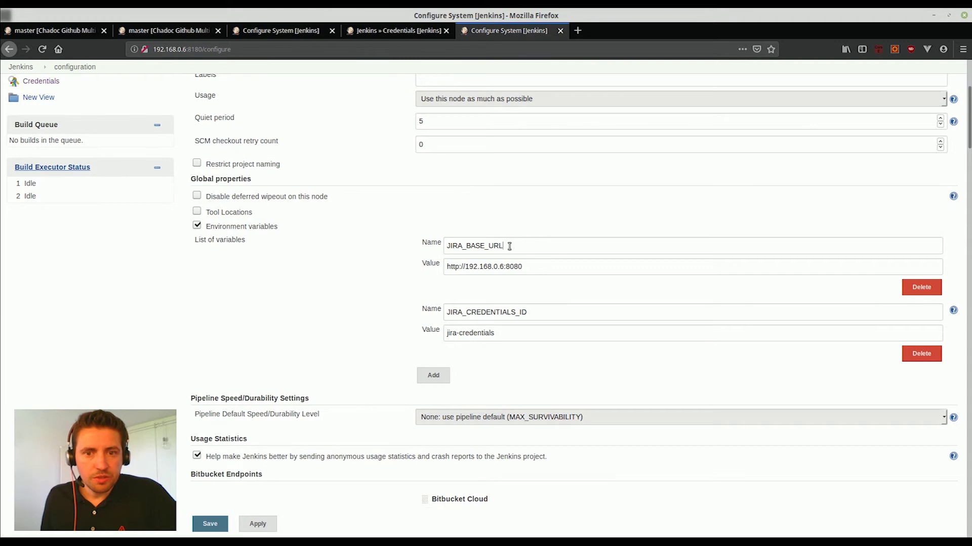
double_click(475, 245)
left_click_drag(540, 313, 321, 314)
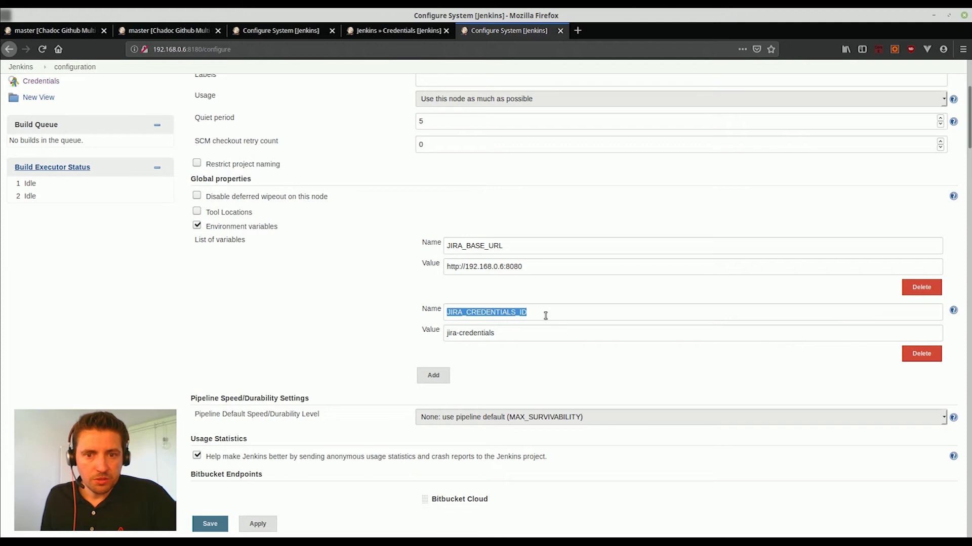
Compare the JIRA_CREDENTIALS_ID value with the stored jira-credentials entry
left_click(577, 246)
left_click(394, 31)
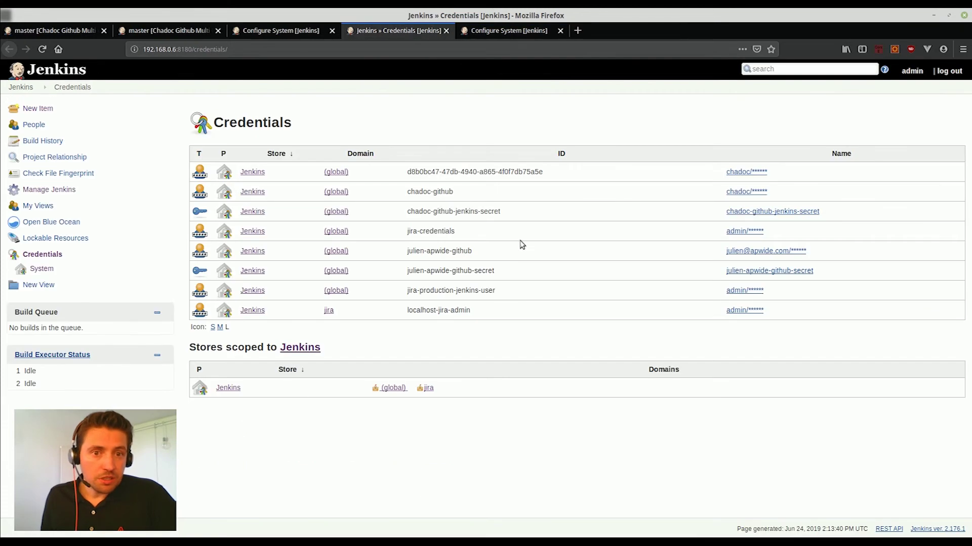
mouse_move(336, 211)
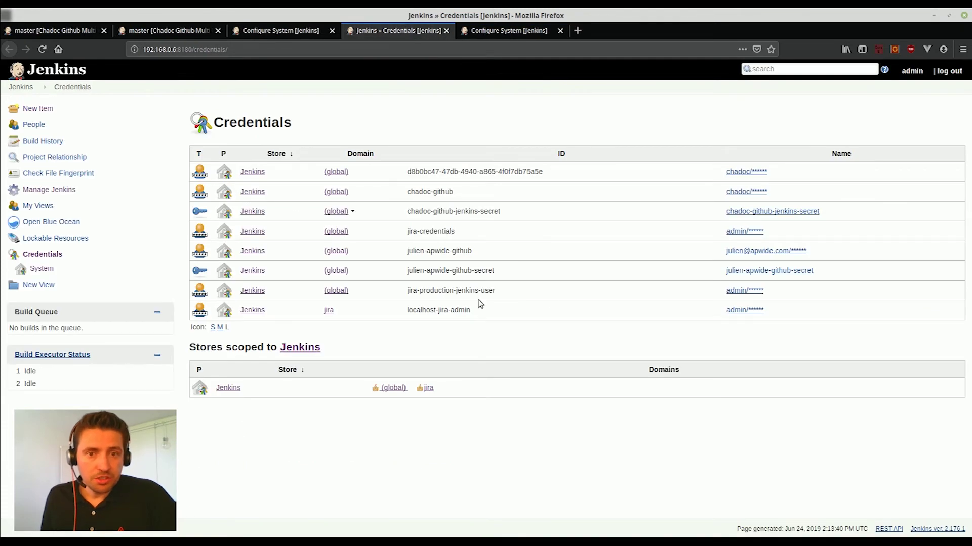
left_click(508, 30)
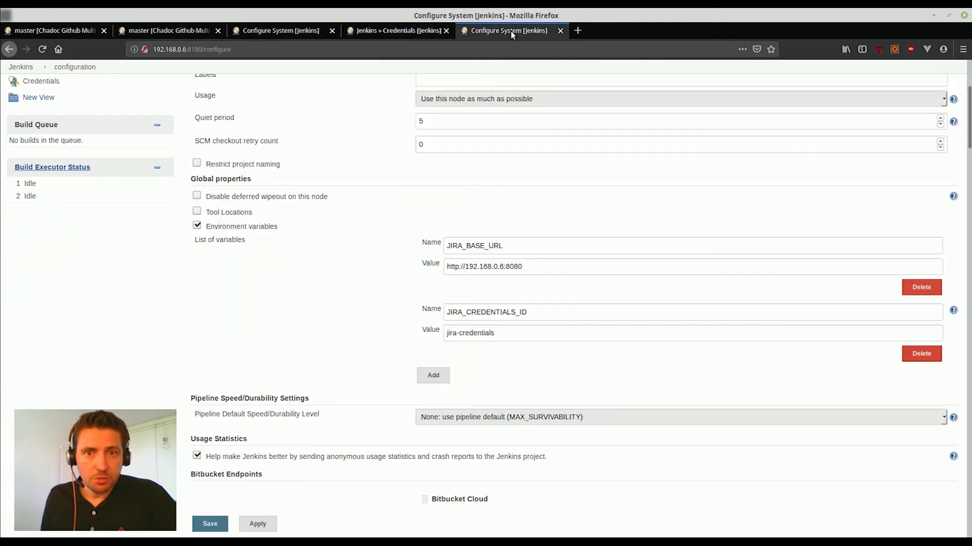
double_click(502, 334)
left_click(402, 31)
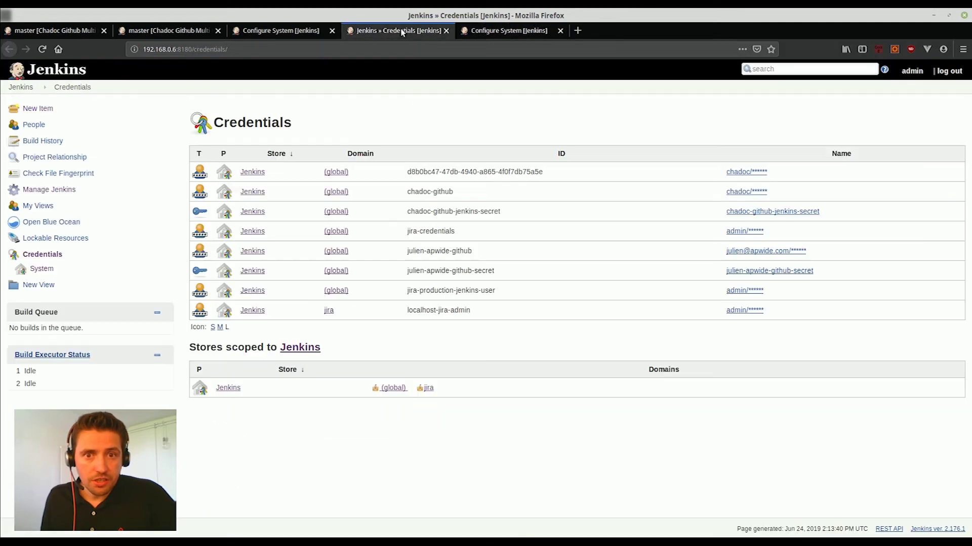
left_click_drag(455, 231, 406, 231)
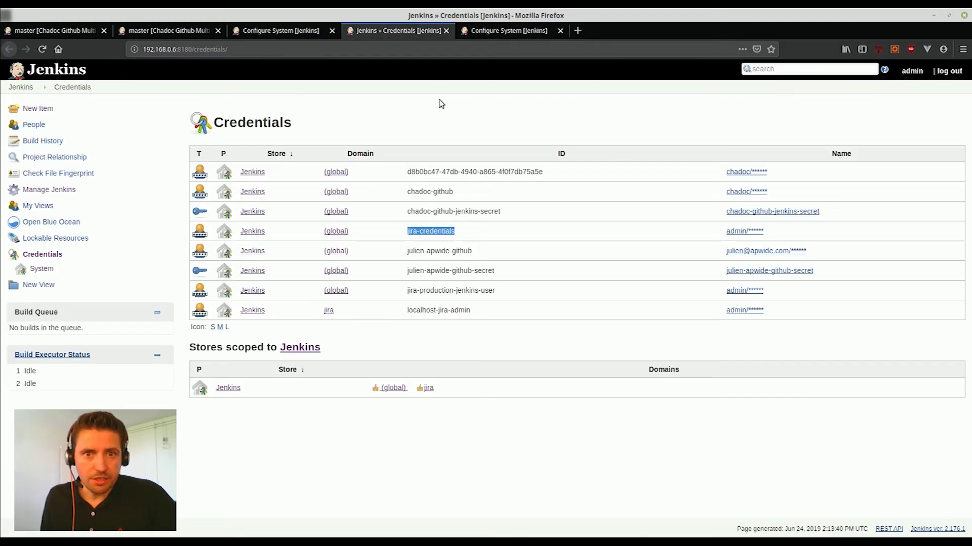
left_click(456, 113)
left_click(281, 31)
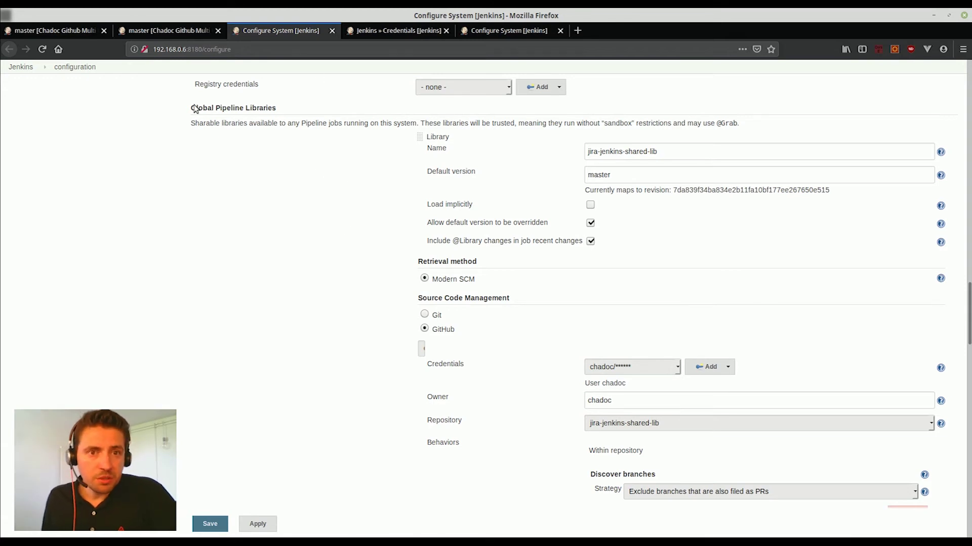
Check the jira-jenkins-shared-lib Global Pipeline Library, then return to the master page and IDE
left_click_drag(190, 108, 286, 98)
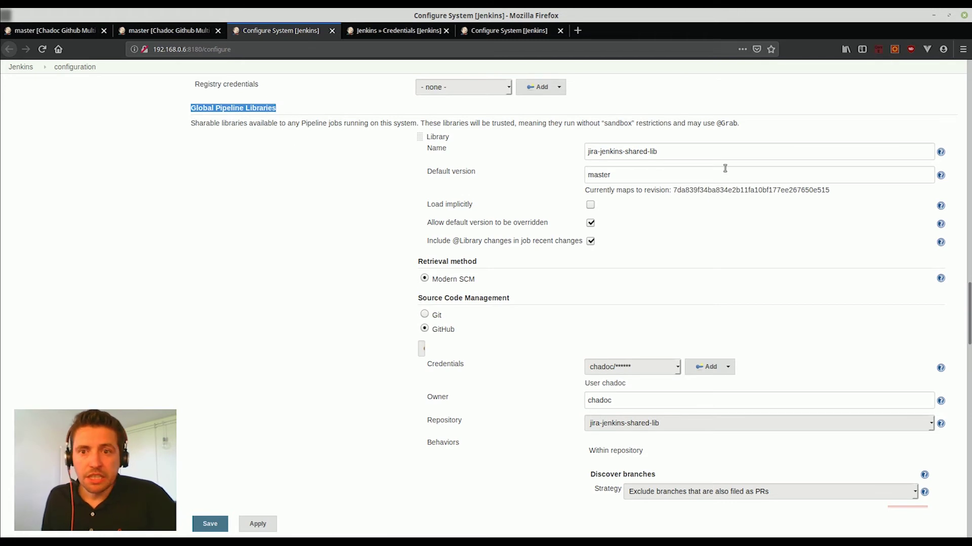
left_click_drag(667, 152, 577, 151)
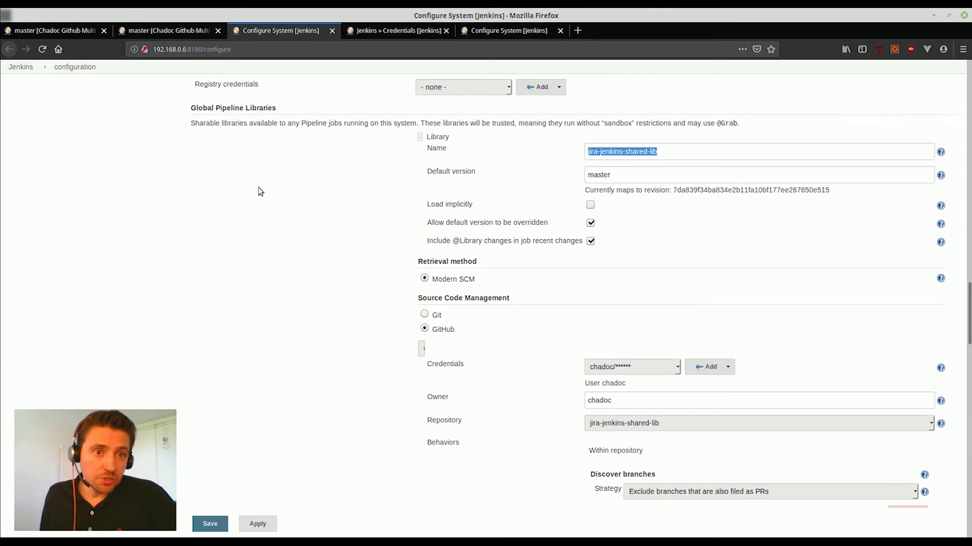
left_click(166, 31)
key("alt+Tab")
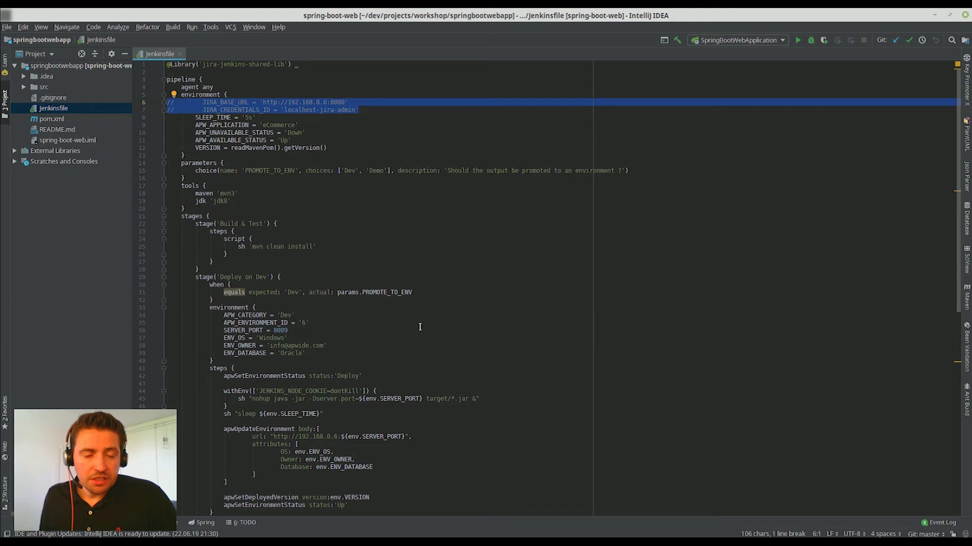
Set the Maven project version to ECOM-2.23-SNAPSHOT and delete pom.xml.versionsBackup
key("alt+Tab")
key("alt+Tab")
key("alt+Tab")
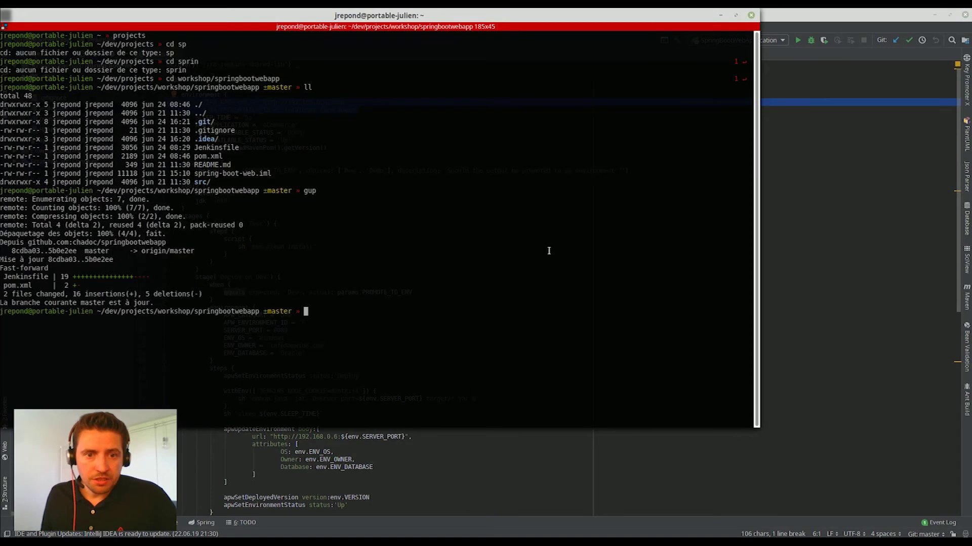
type("mvn")
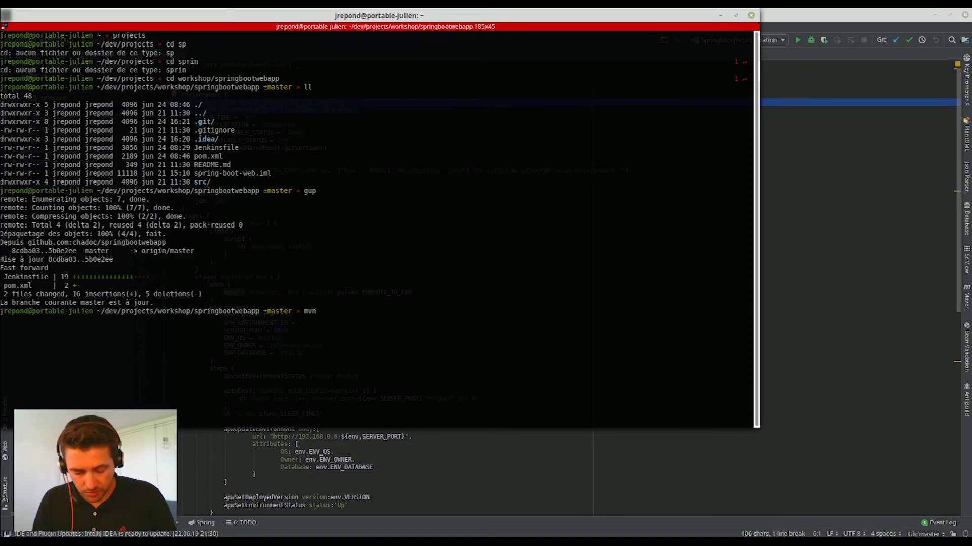
type(" versions:")
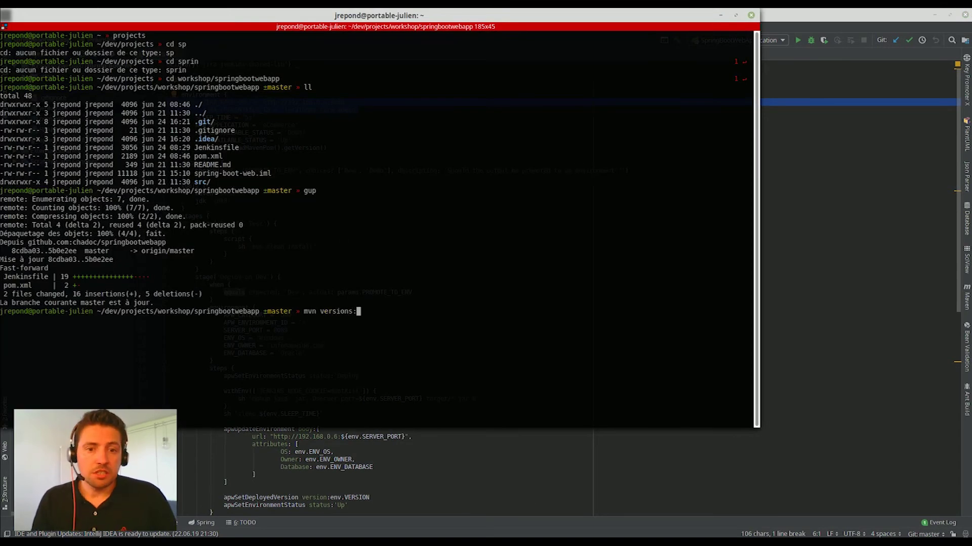
type("set -D")
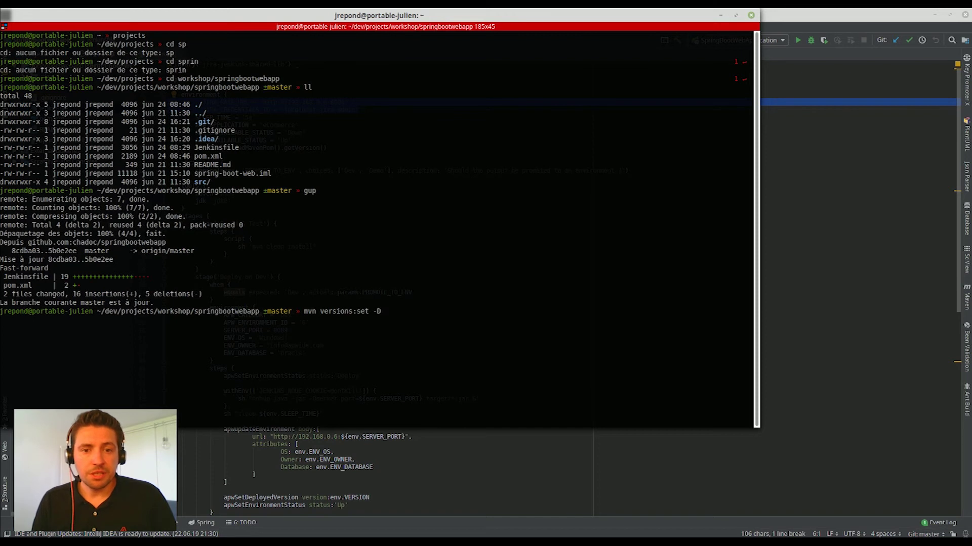
type("newVersion=")
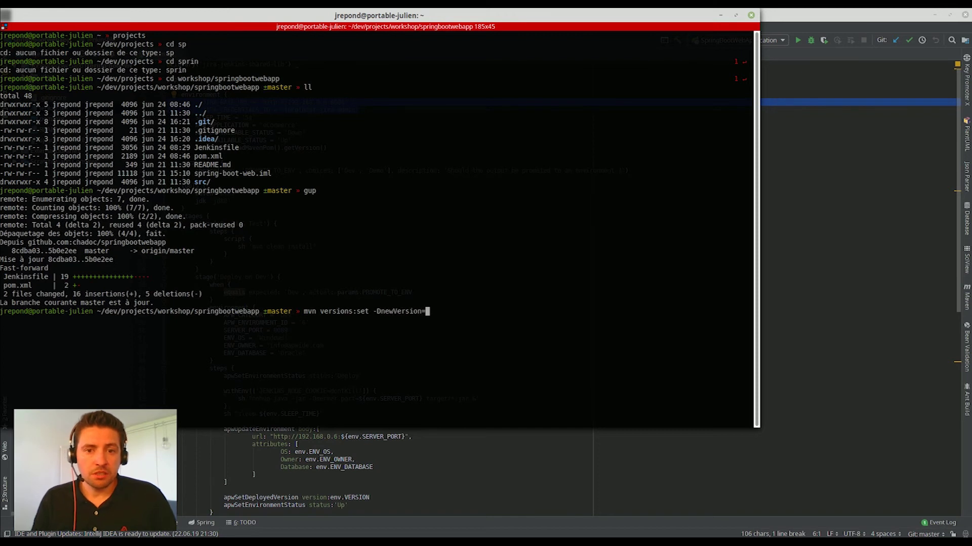
type("ECOM-2.")
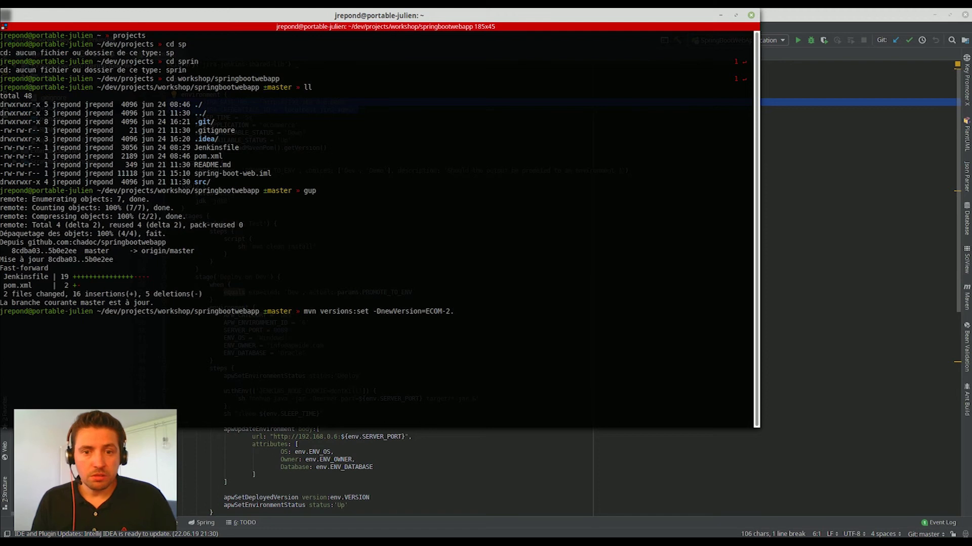
type("23-SNAPSHOT")
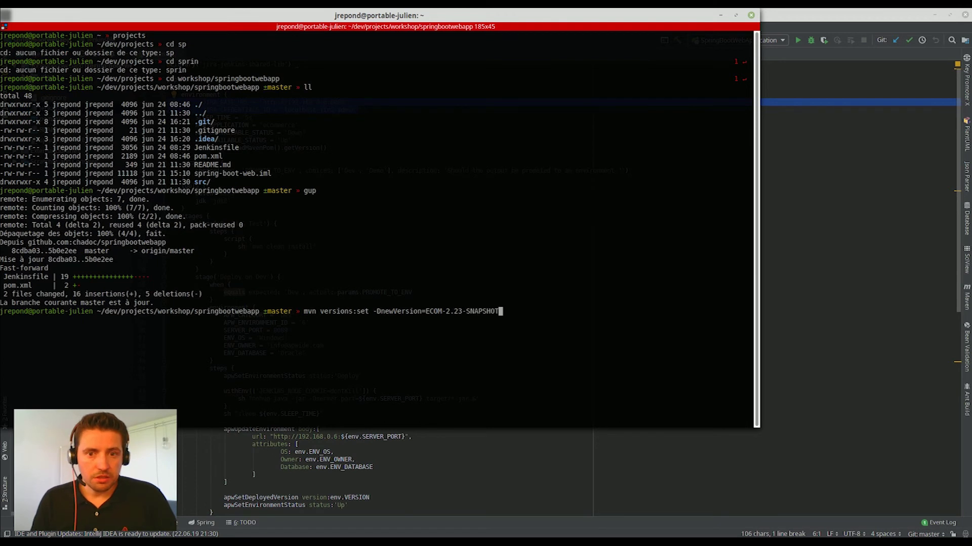
key("Return")
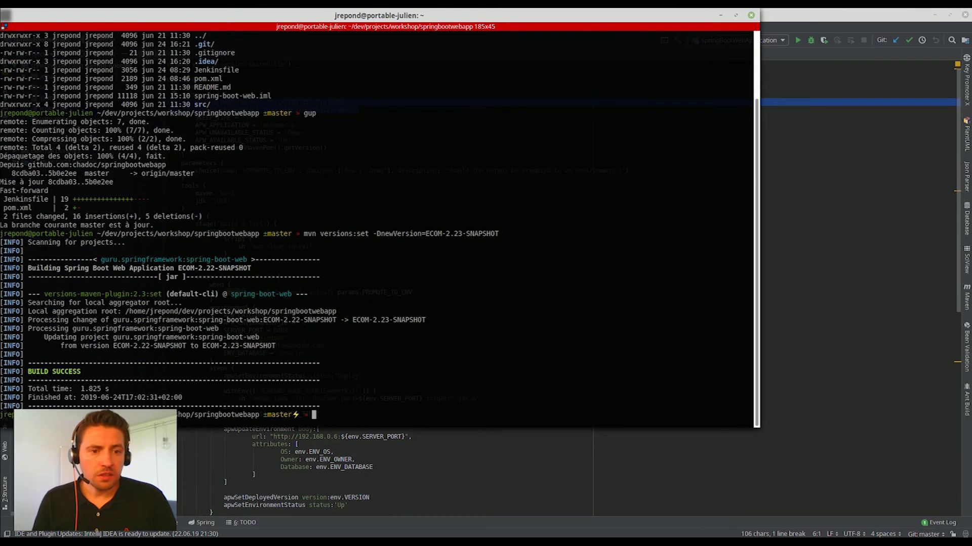
type("git status")
key("Return")
type("rm pom.xml")
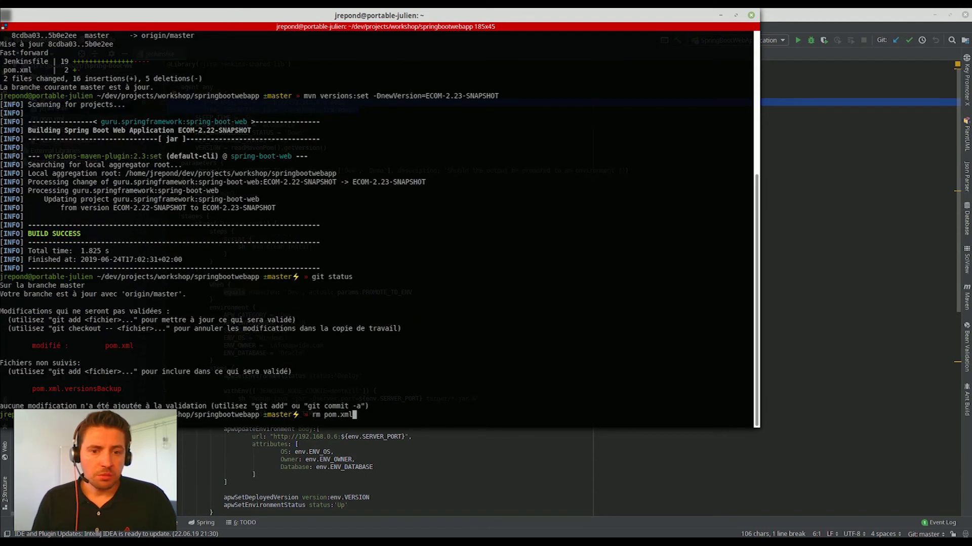
key("Tab")
key("Return")
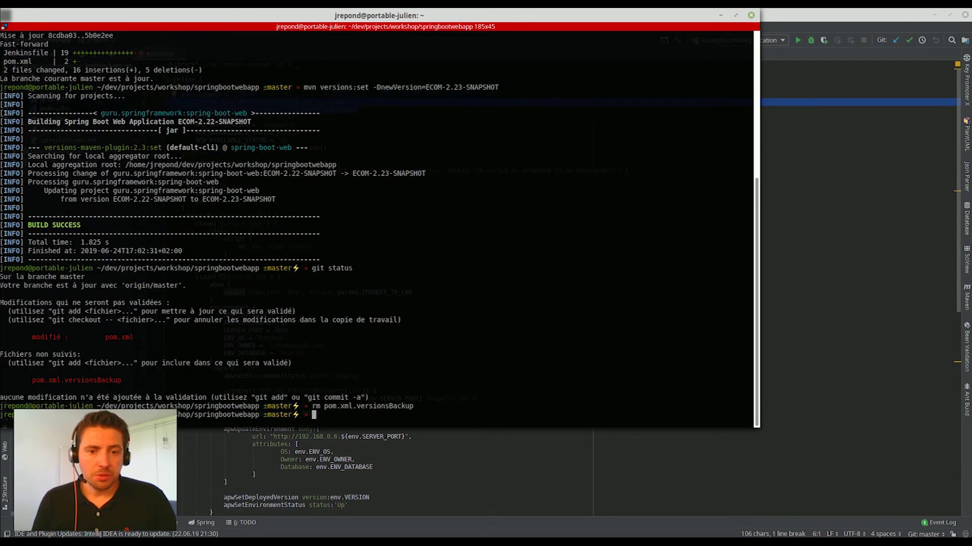
type("git add -A")
Commit all changes as "Version updated" and push them to master
key("Return")
type("git commit -m \"Ve")
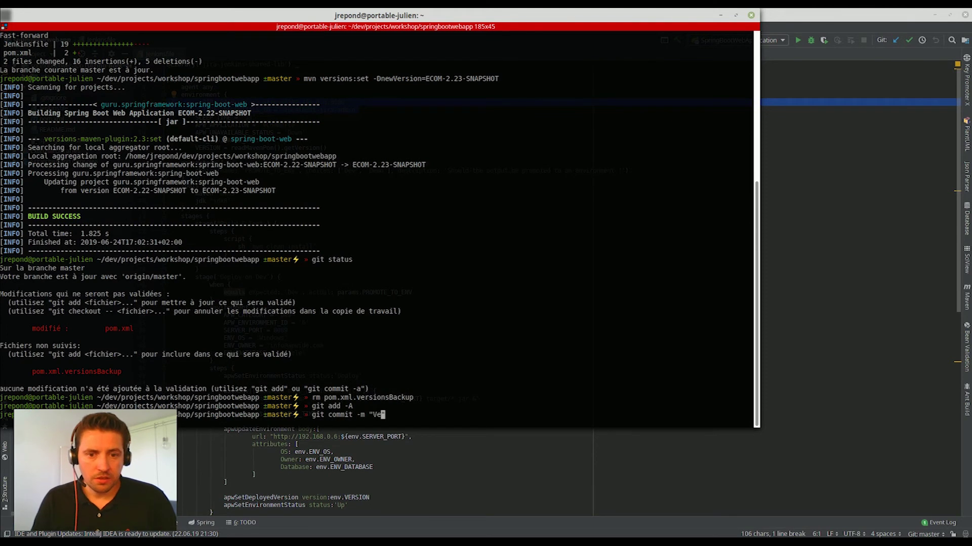
type("d\"")
key("Return")
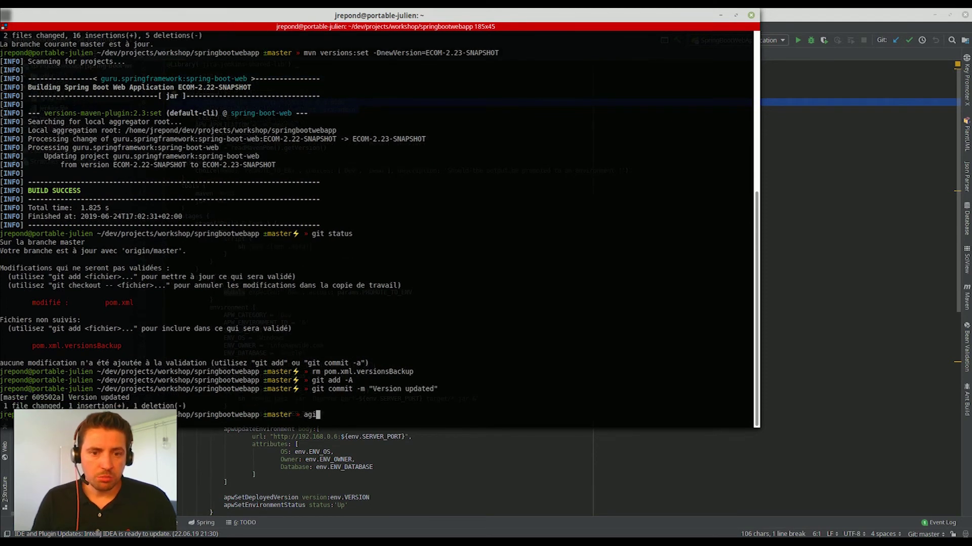
type("git push")
key("Return")
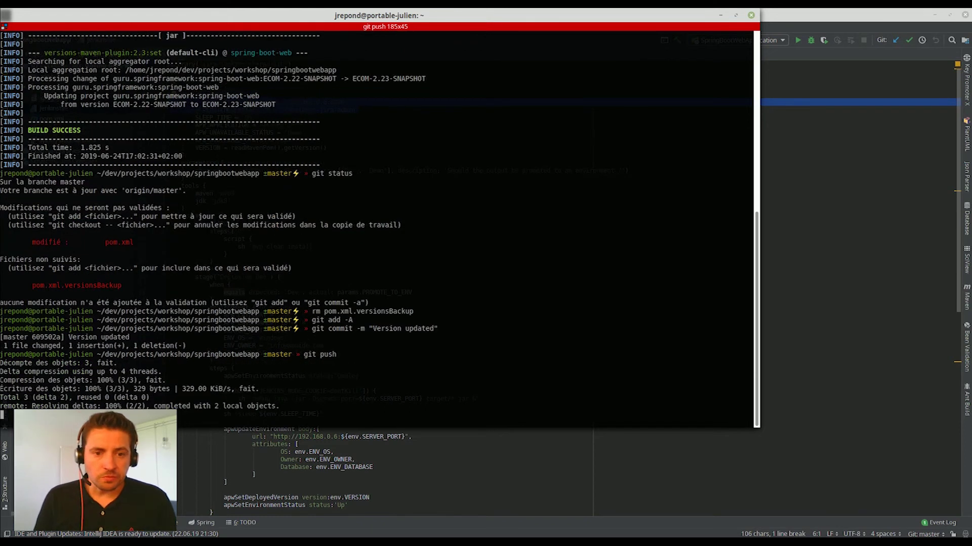
key("alt+Tab")
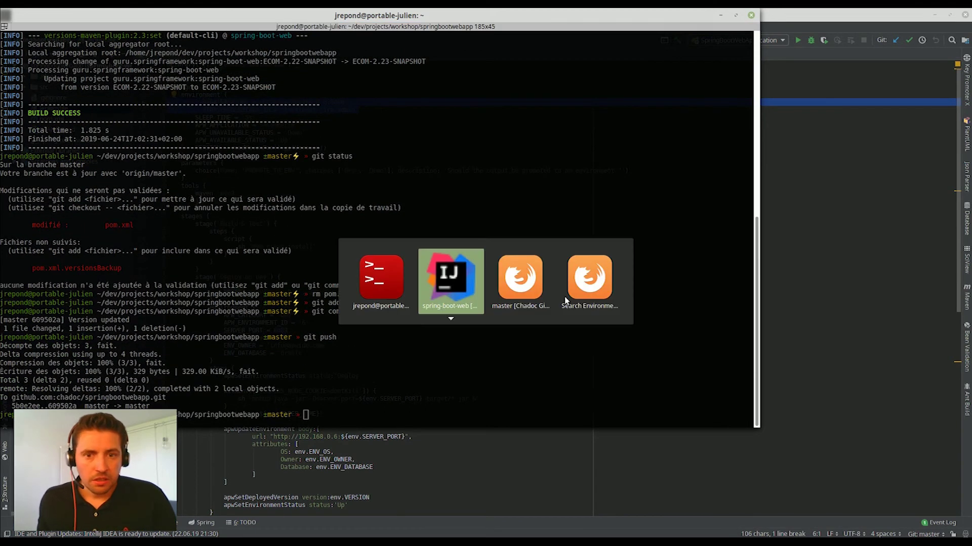
Start master build #187 with PROMOTE_TO_ENV Dev and open its console output in a new tab
key("Tab")
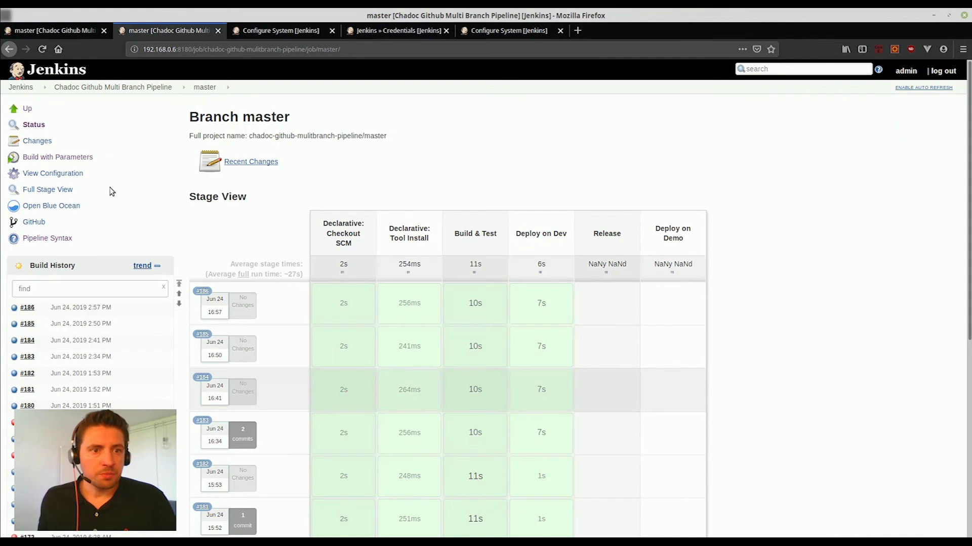
left_click(57, 156)
left_click(283, 156)
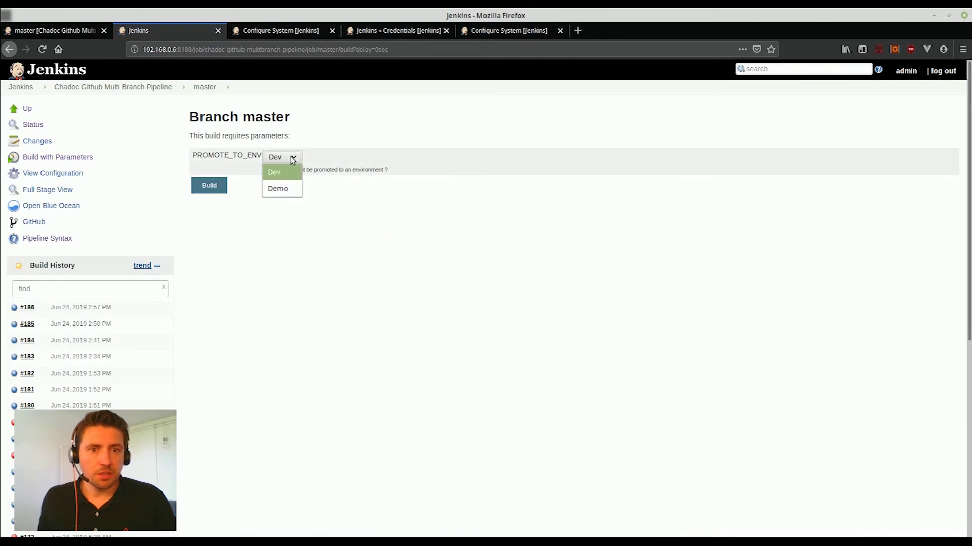
left_click(213, 185)
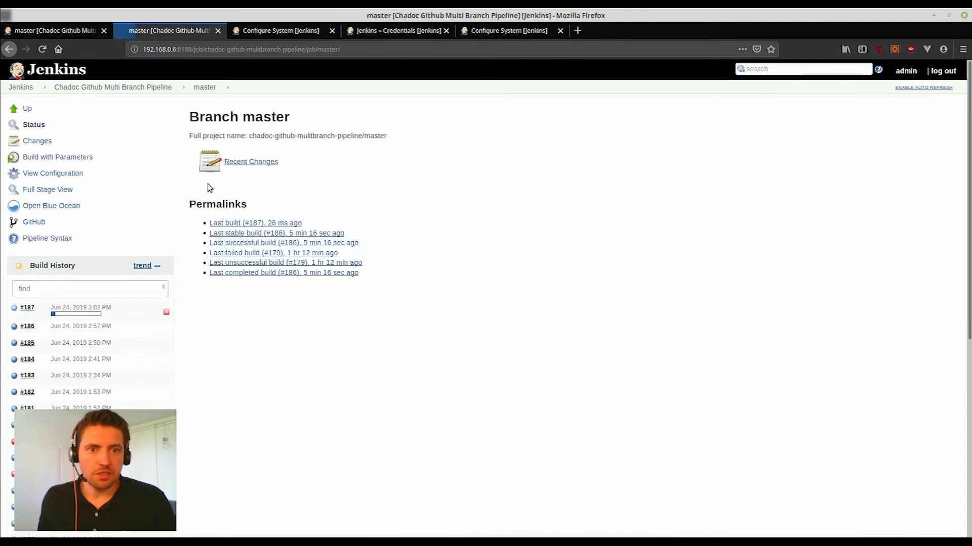
left_click(38, 307)
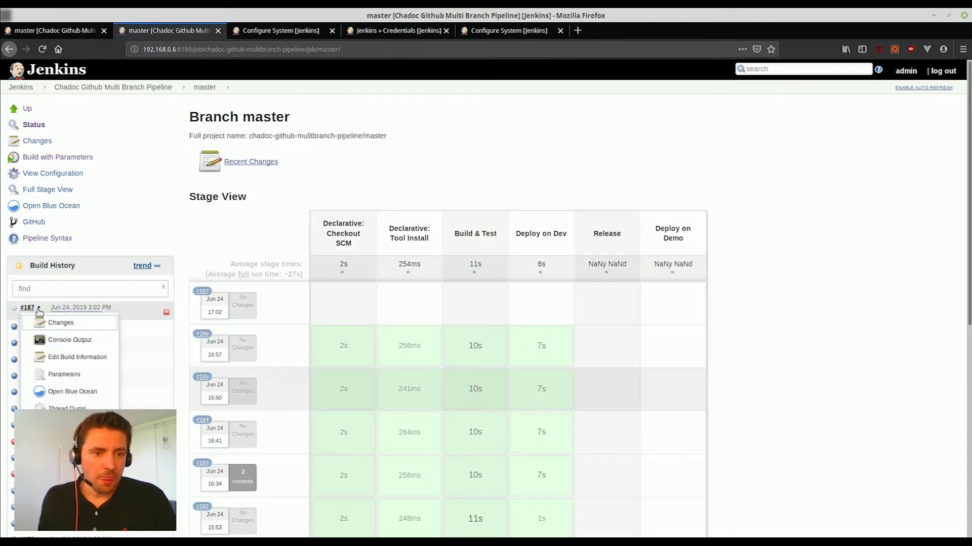
middle_click(69, 339)
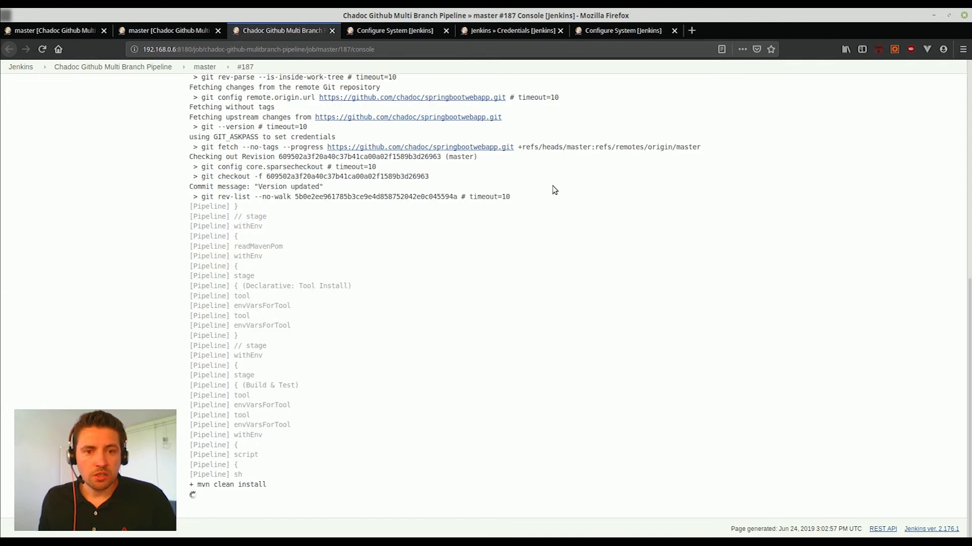
Track build #187 while reloading Environments until Dev eCommerce shows ECOM-2.23-SNAPSHOT, UP, above ECOM-2.22-SNAPSHOT
key("alt+Tab")
key("Tab")
key("Tab")
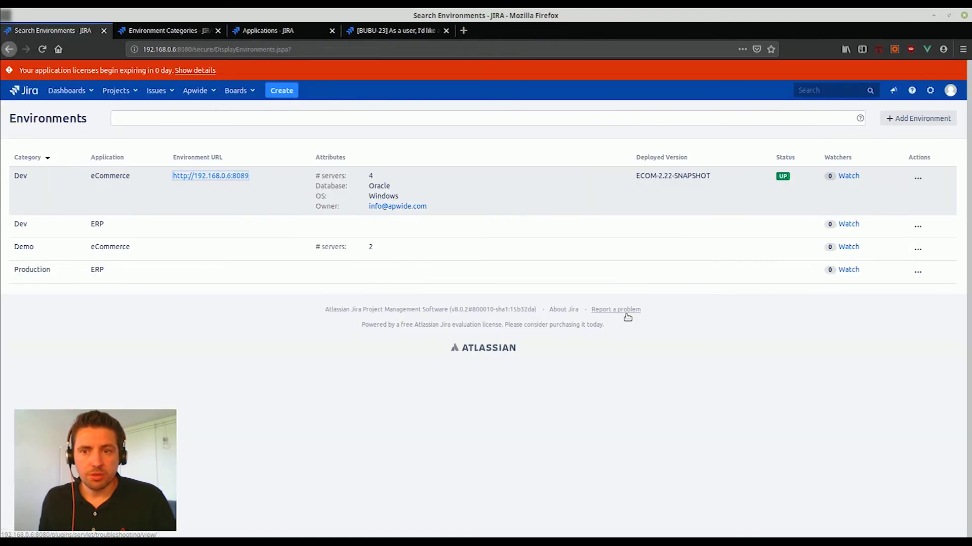
key("F5")
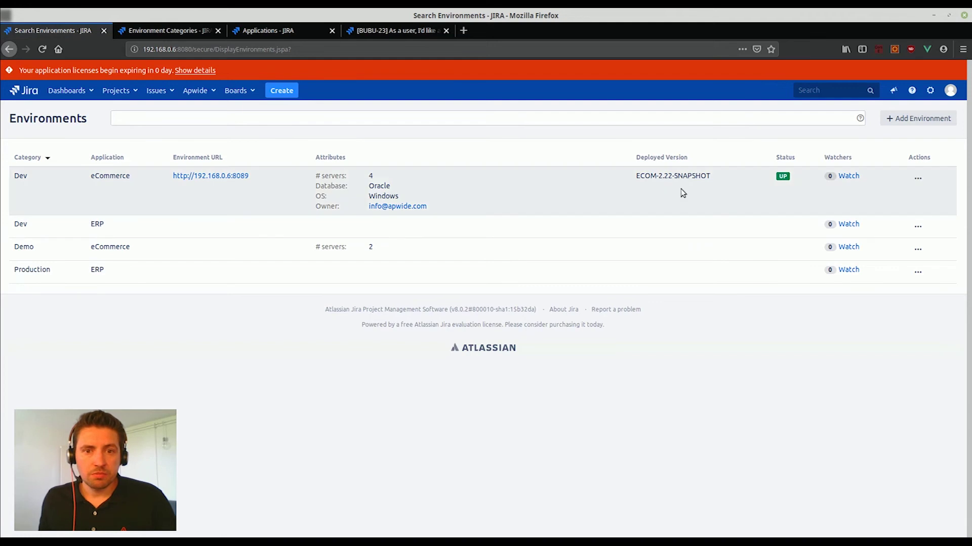
key("alt+Tab")
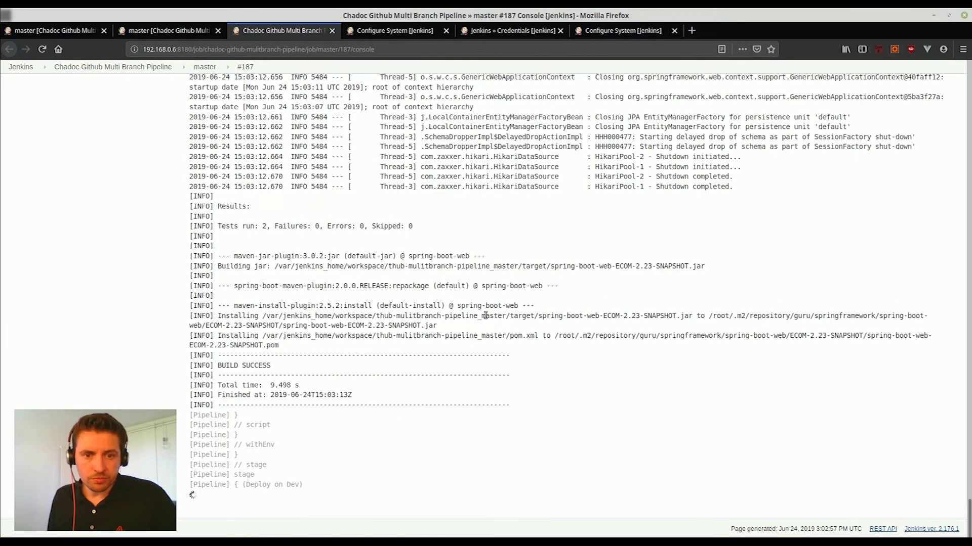
key("alt+Tab")
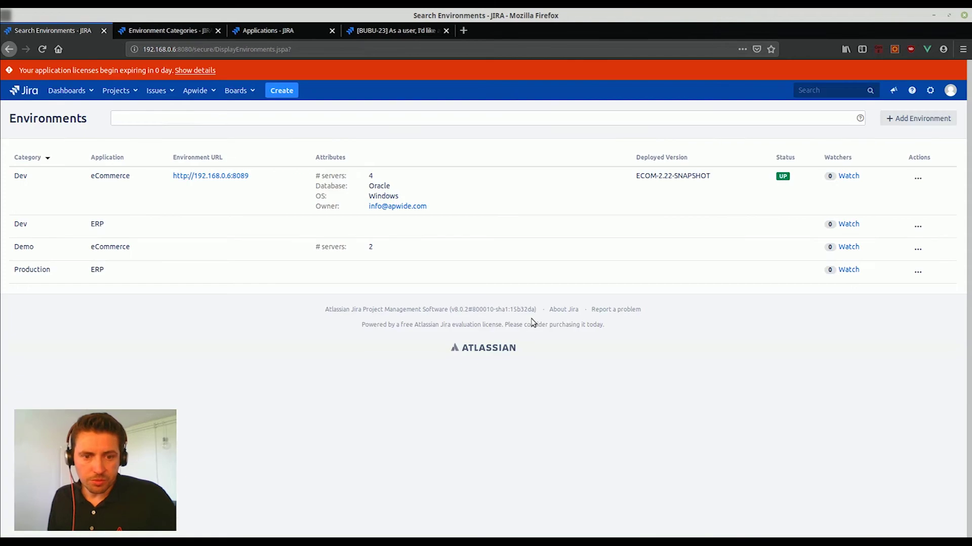
key("F5")
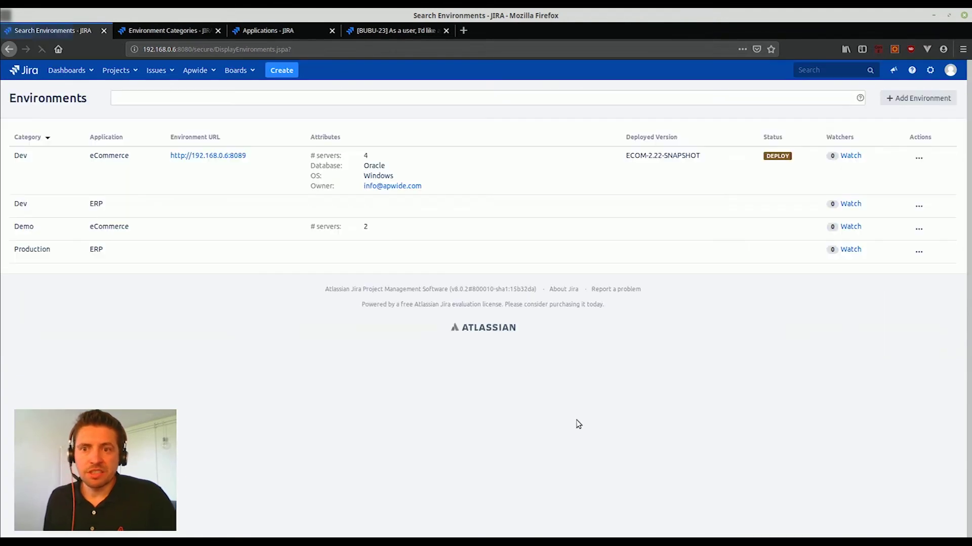
key("alt+Tab")
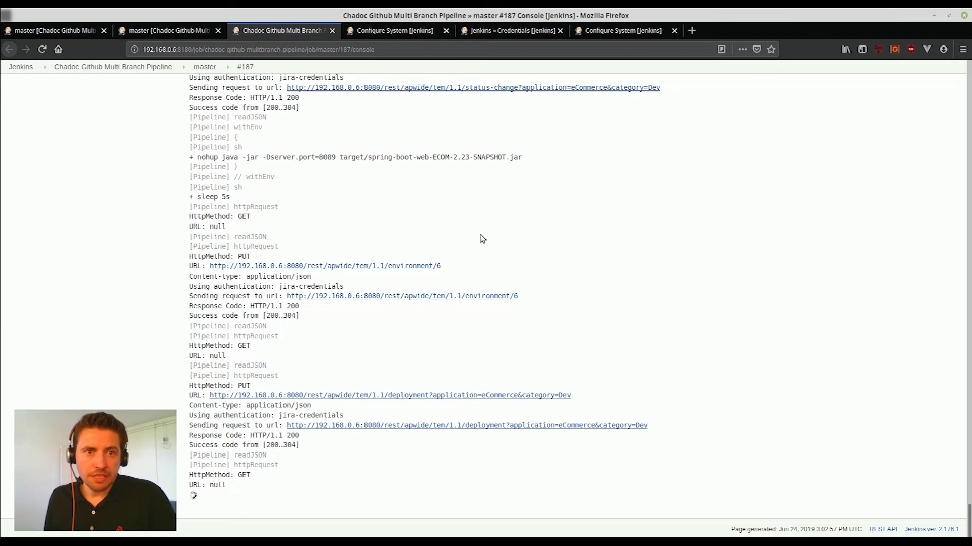
left_click_drag(480, 216, 503, 174)
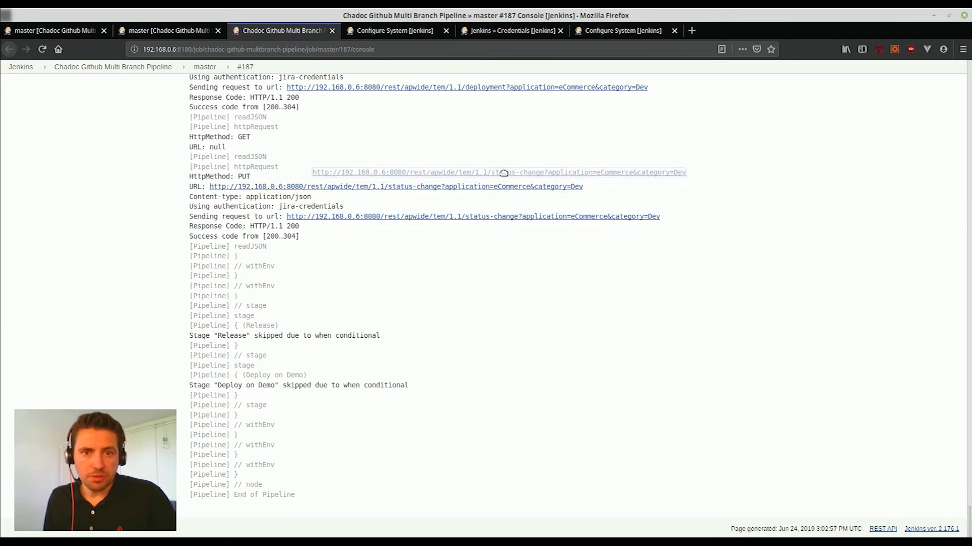
key("alt+Tab")
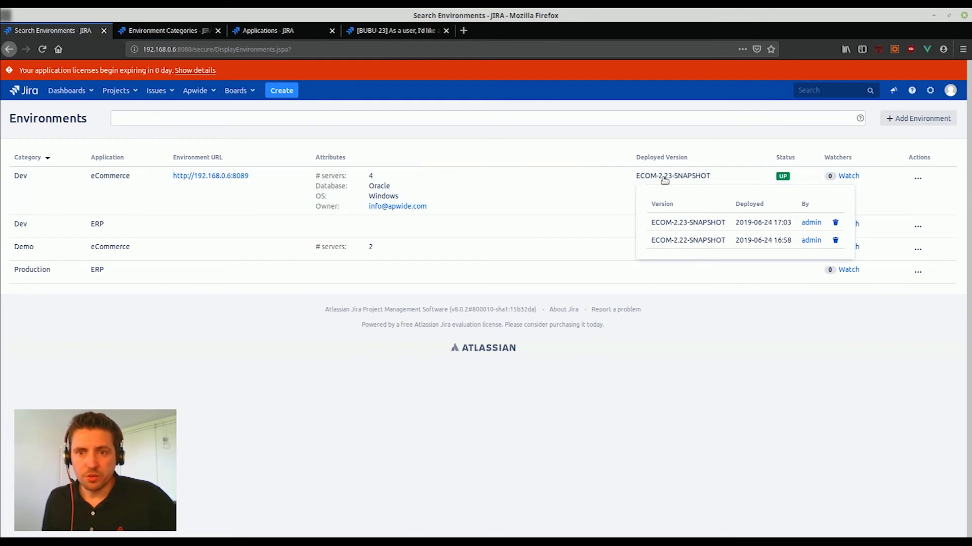
Refresh issue BUBU-23 so its Dev environment lists ECOM-2.23-SNAPSHOT
left_click(359, 427)
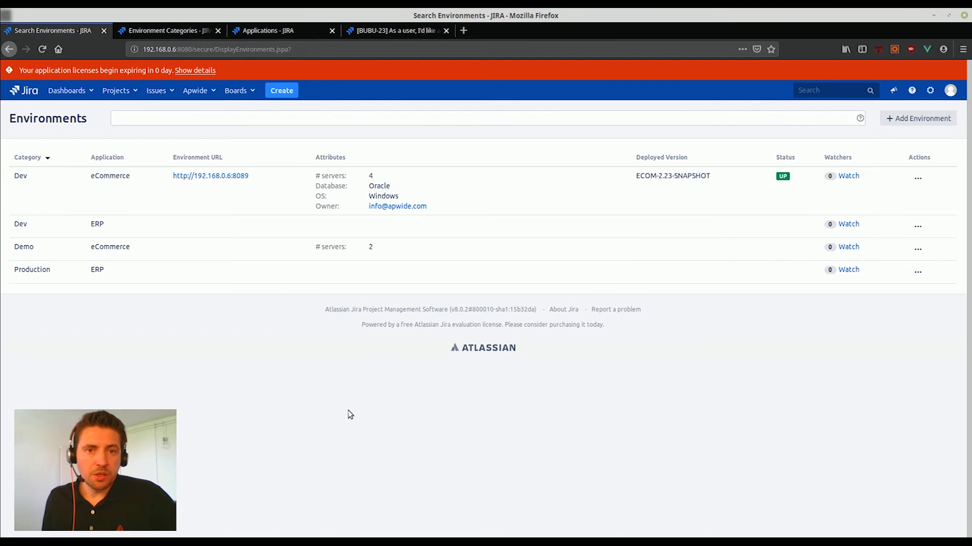
left_click(372, 32)
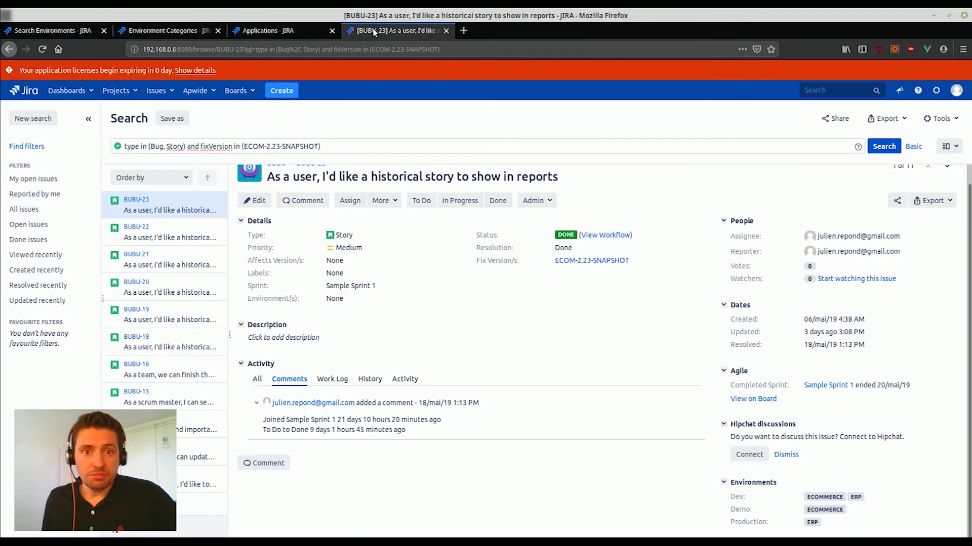
left_click(880, 147)
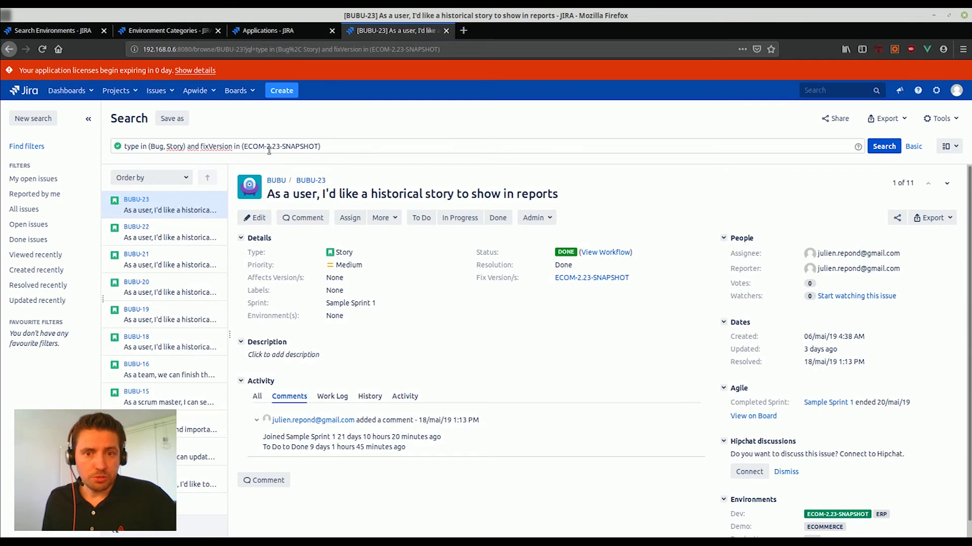
scroll(846, 357, "down", 1)
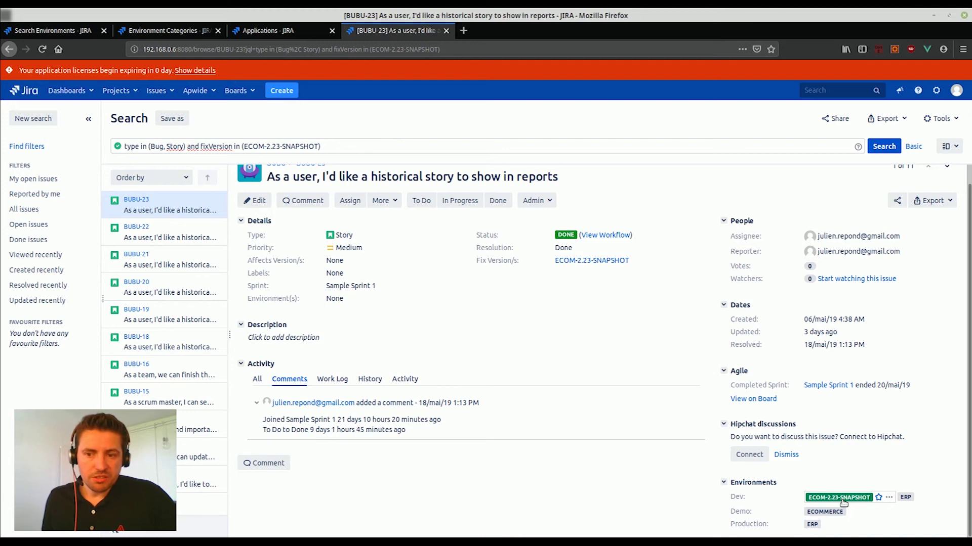
mouse_move(836, 514)
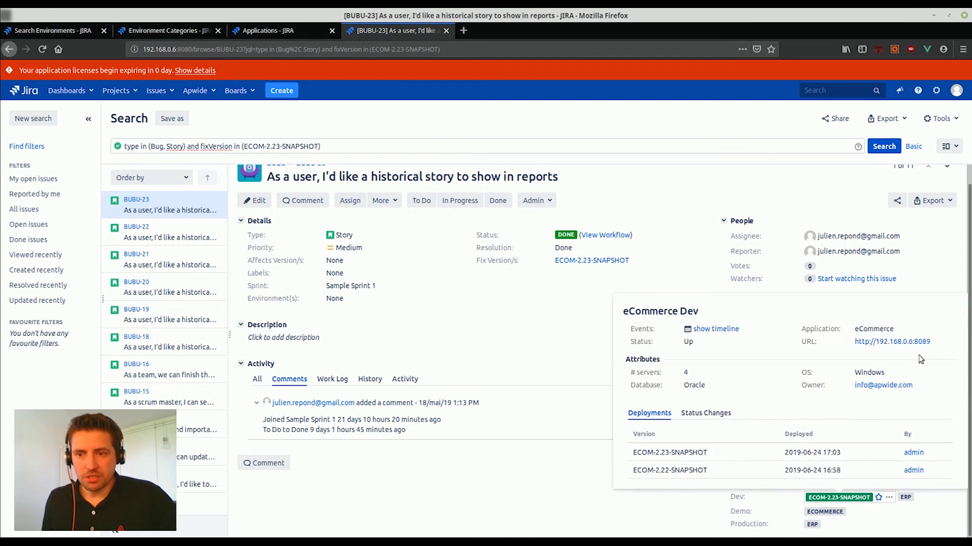
View the live Dev eCommerce app, close it, and return to Jenkins
left_click(891, 342)
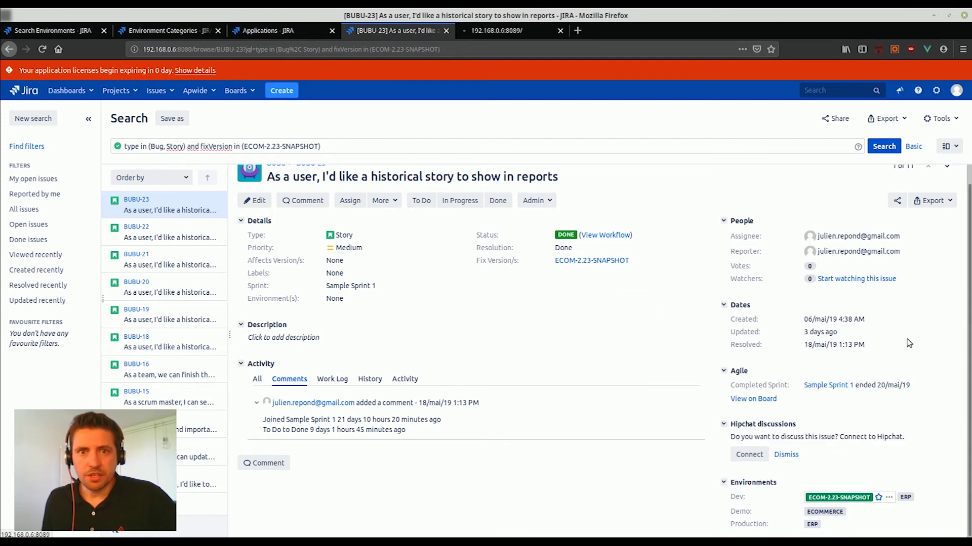
left_click(506, 31)
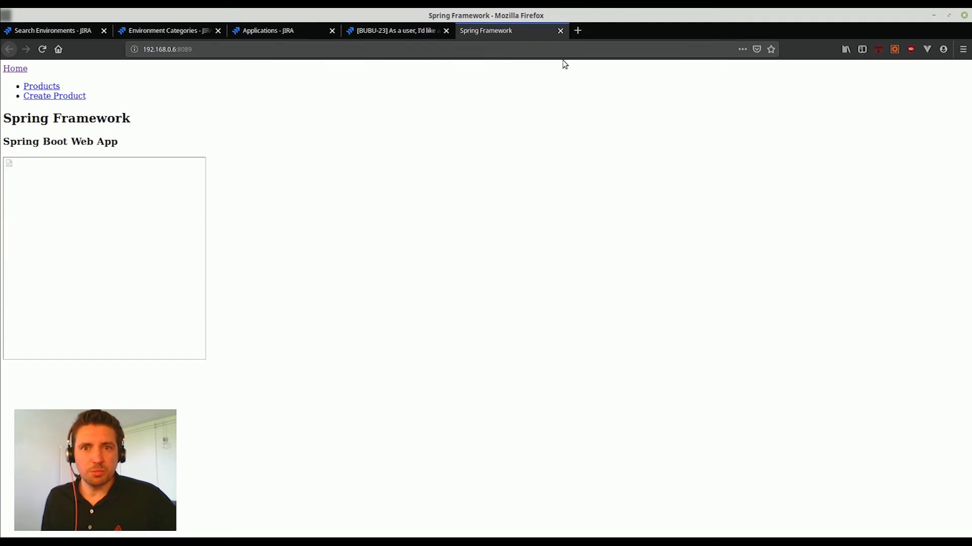
left_click(560, 32)
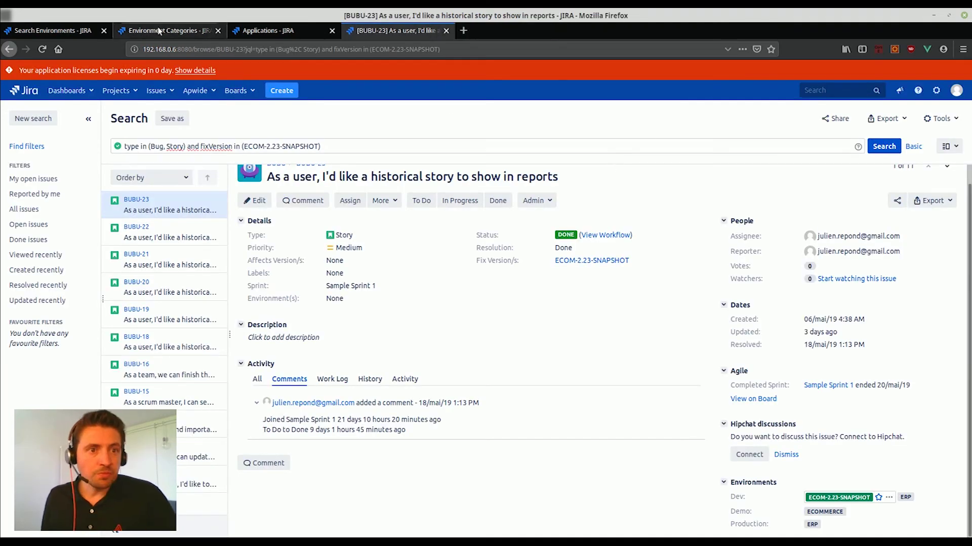
key("alt+Tab")
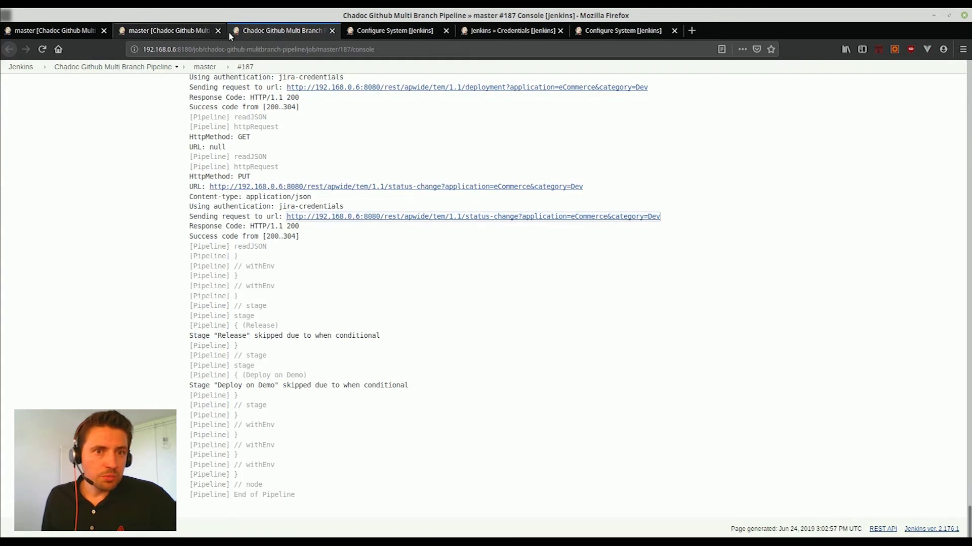
Run master build #188 with PROMOTE_TO_ENV set to Demo and watch its console output
key("ctrl+w")
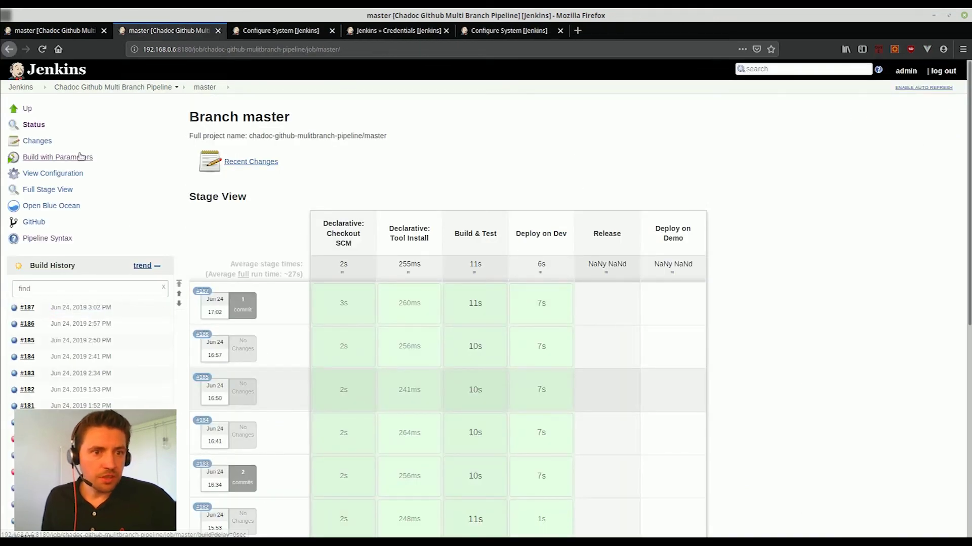
left_click(58, 157)
left_click(282, 156)
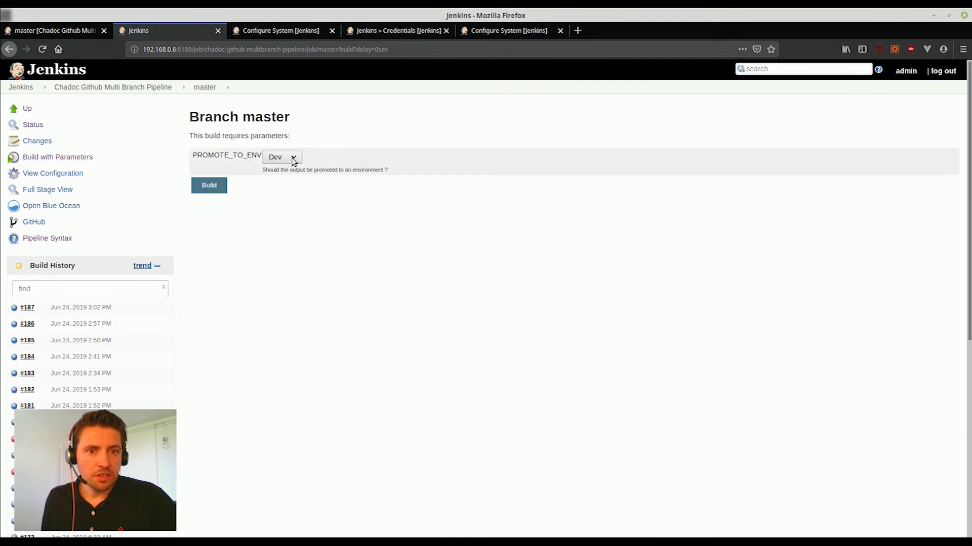
left_click(281, 191)
left_click(209, 186)
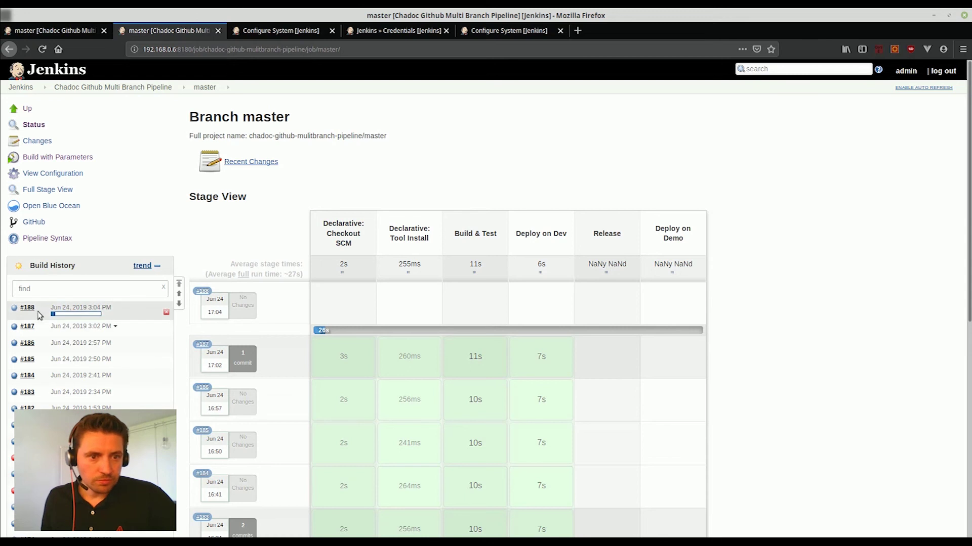
left_click(38, 307)
left_click(71, 340)
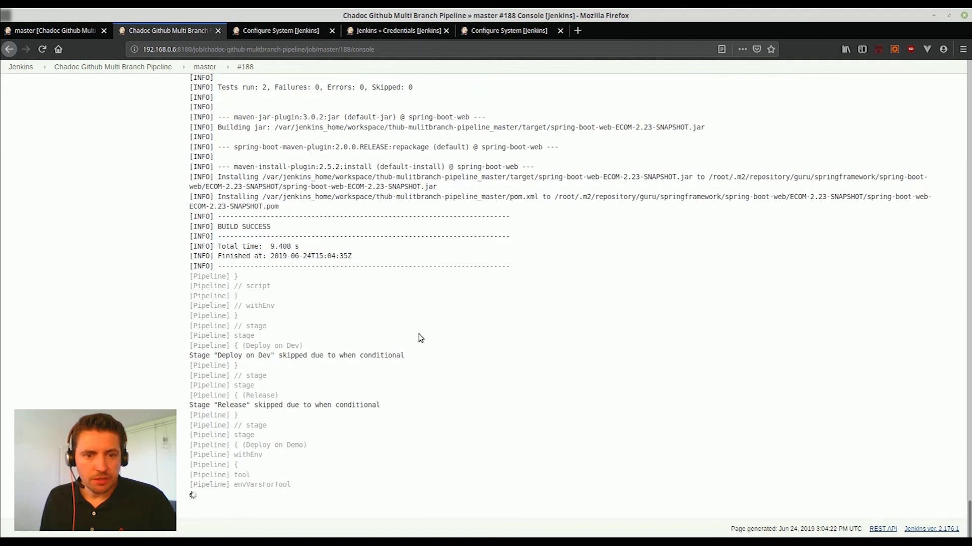
Reload Golive Environments as build #188 succeeds until Demo eCommerce shows ECOM-2.23-SNAPSHOT, UP
key("alt+Tab")
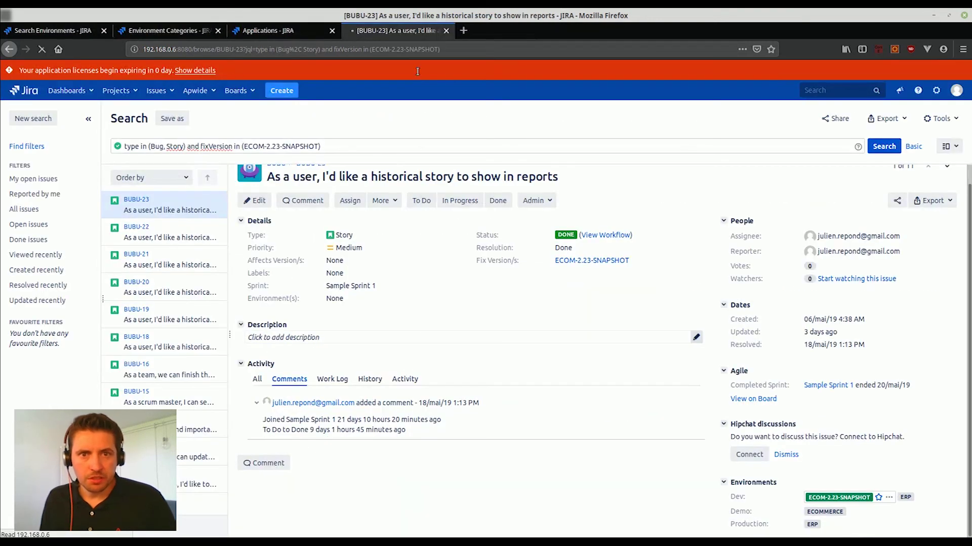
left_click(54, 31)
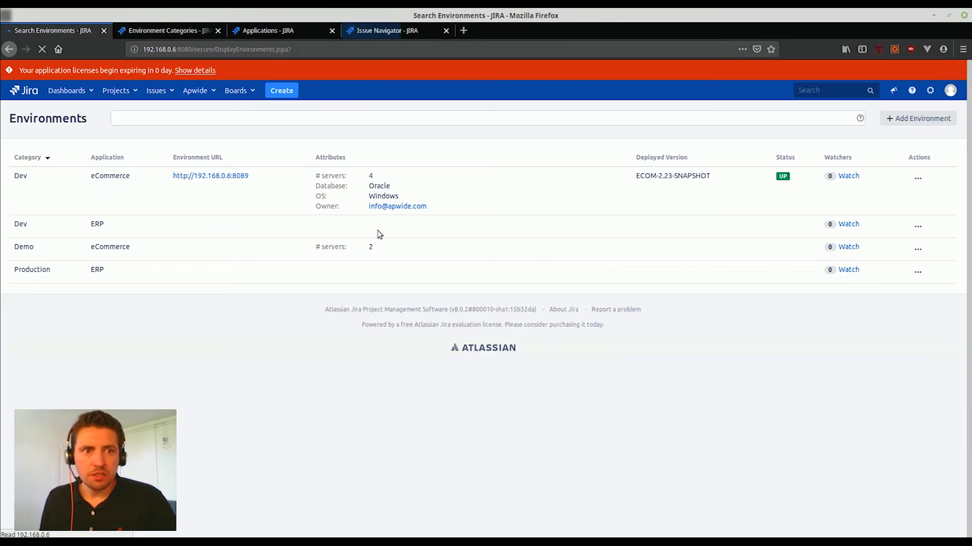
key("F5")
mouse_move(776, 247)
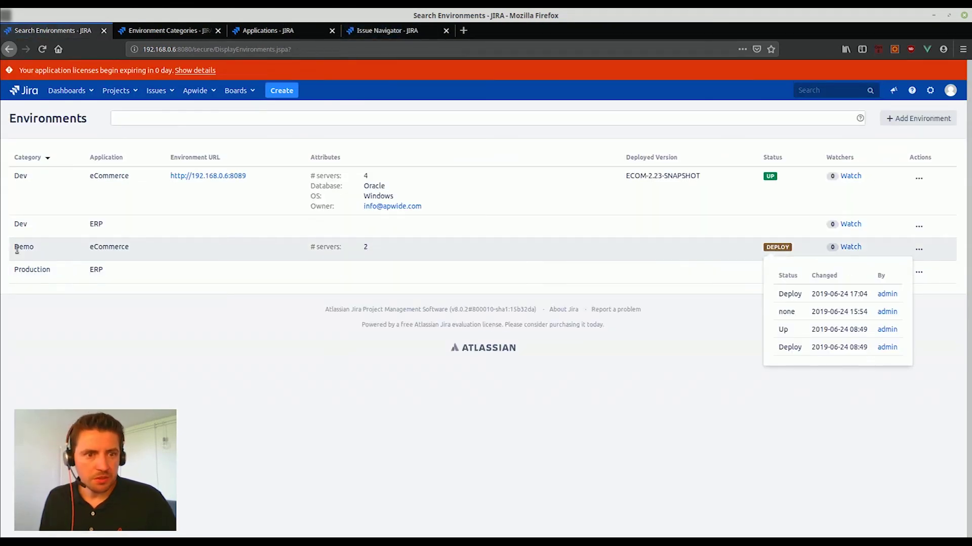
key("alt+Tab")
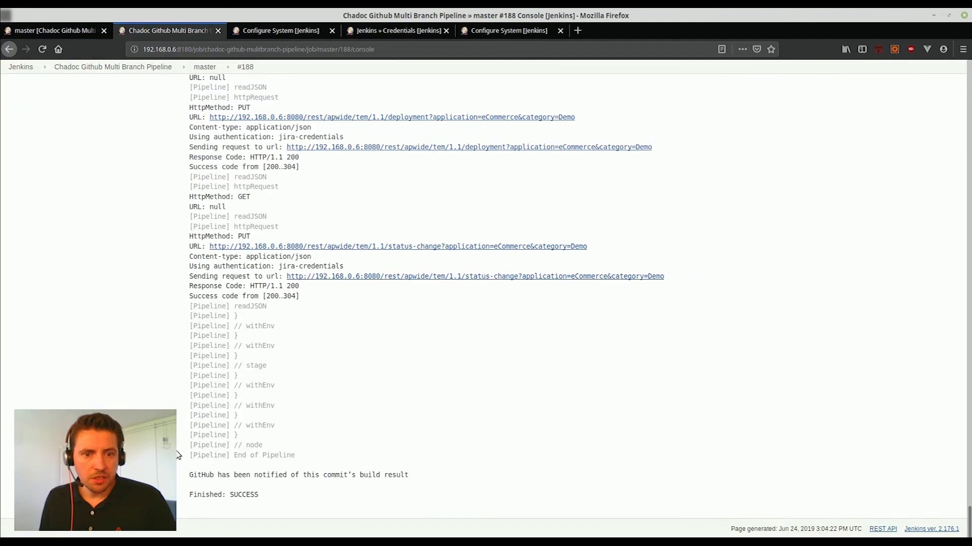
key("alt+Tab")
key("alt+Tab")
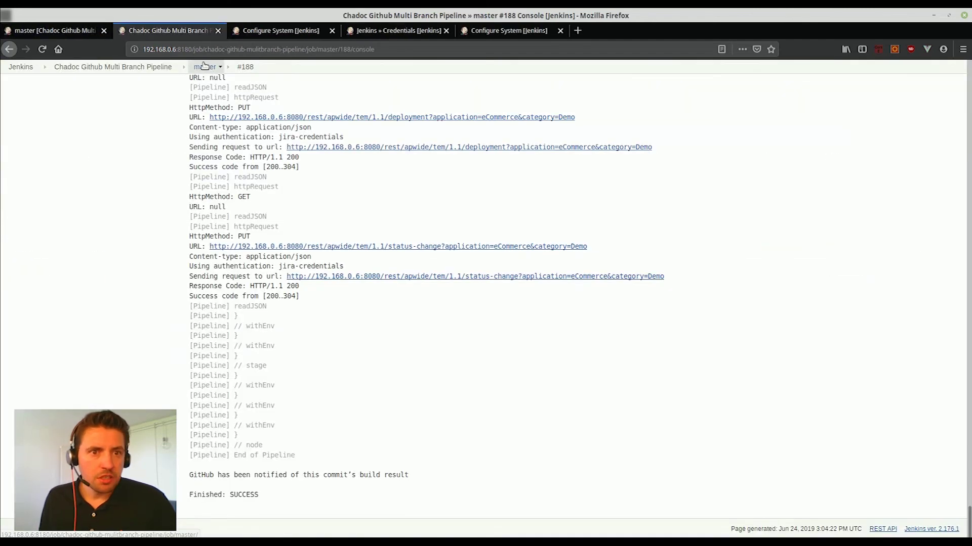
left_click(207, 66)
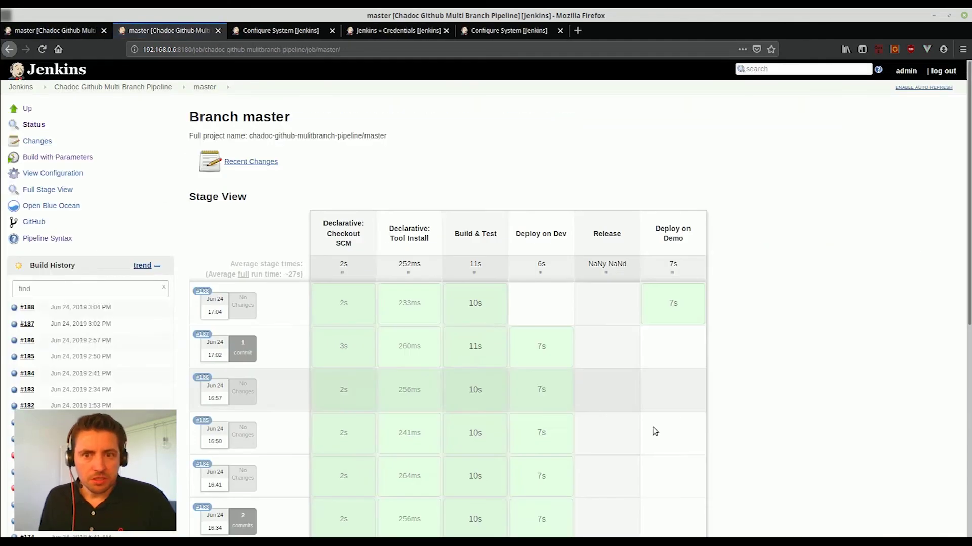
mouse_move(673, 304)
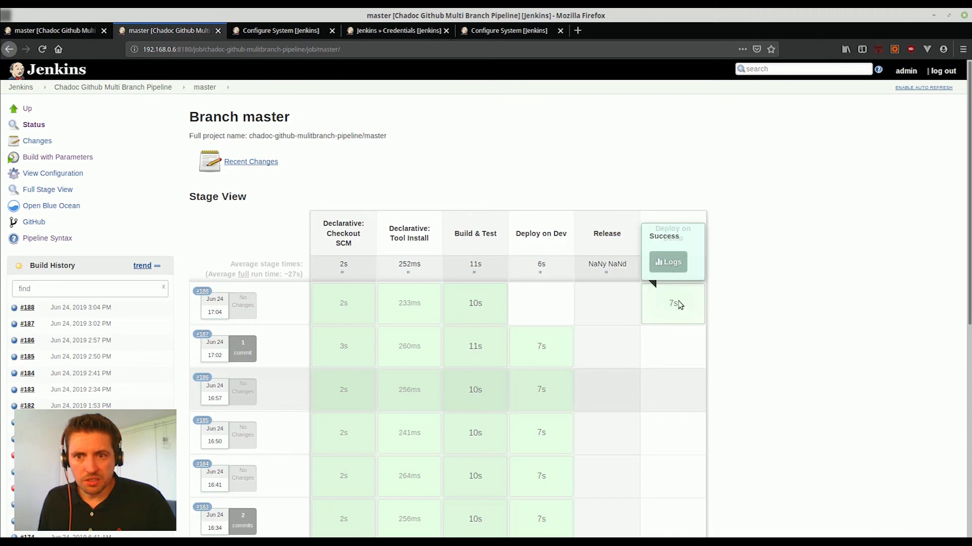
key("alt+Tab")
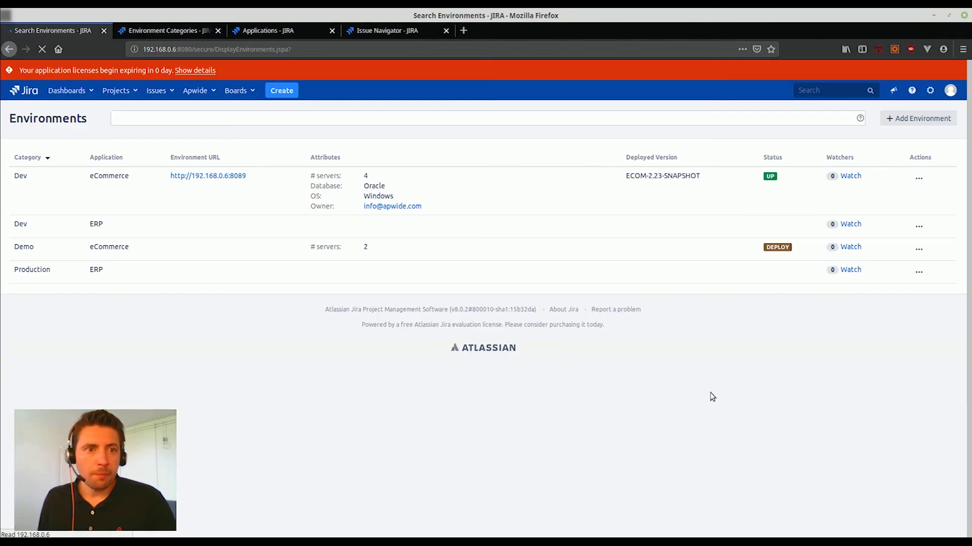
key("F5")
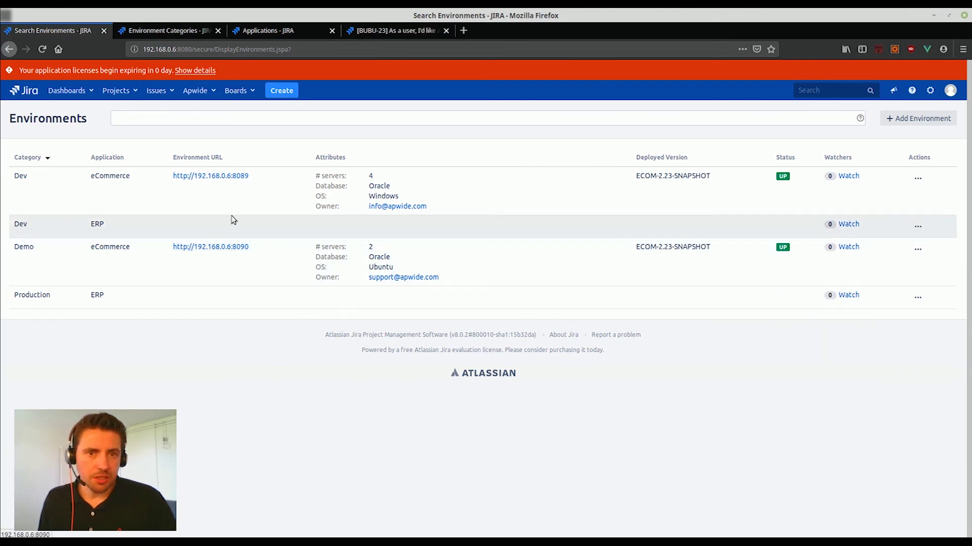
Refresh BUBU-23 to list Demo at ECOM-2.23-SNAPSHOT and view the running Demo eCommerce app
left_click(394, 30)
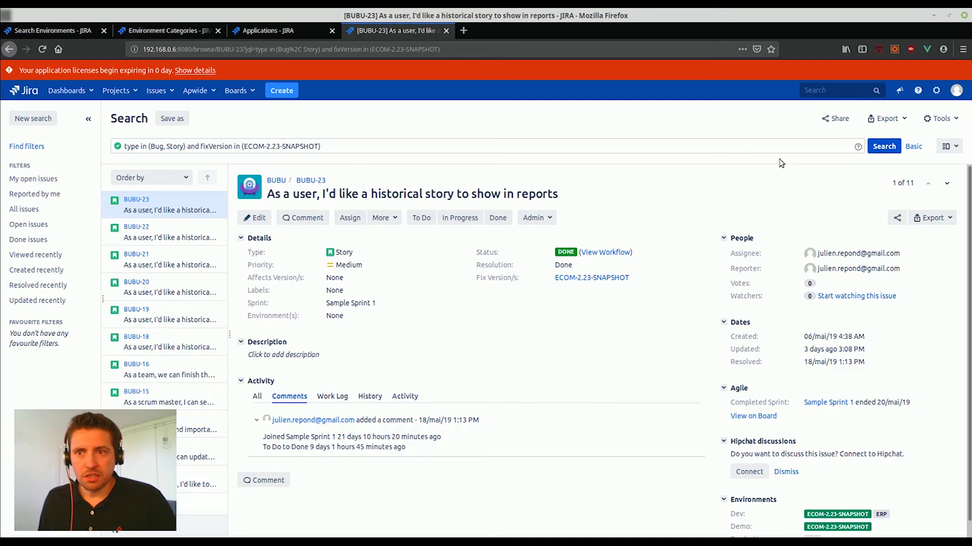
left_click(880, 149)
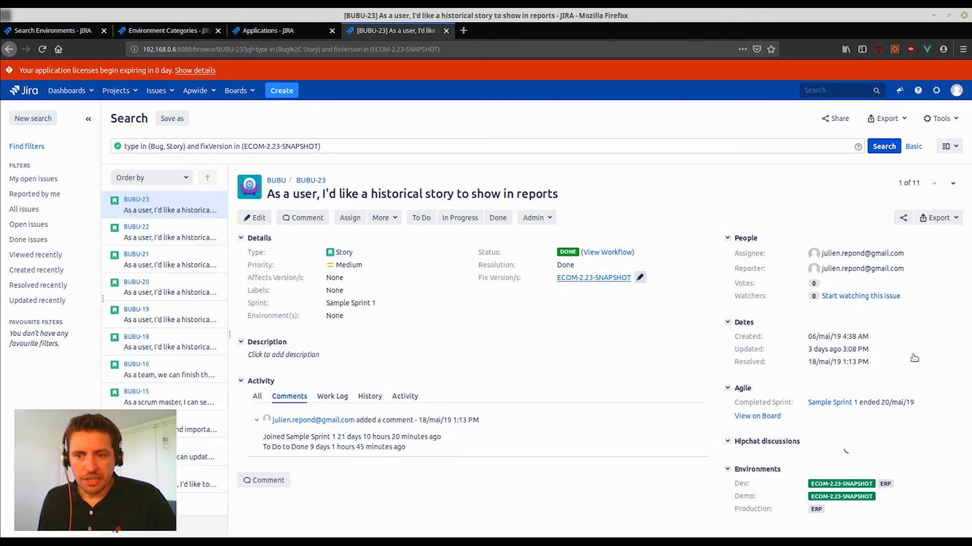
scroll(835, 519, "down", 1)
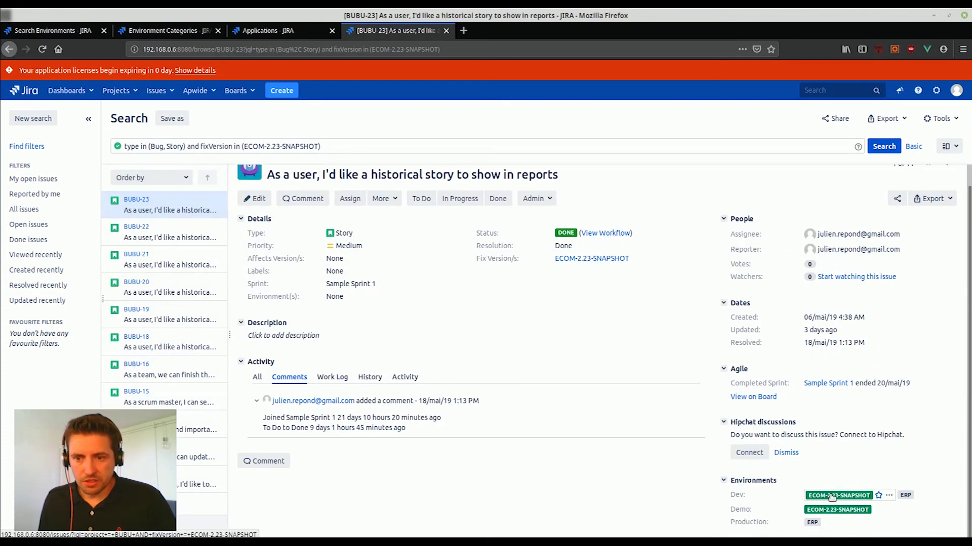
left_click(838, 508)
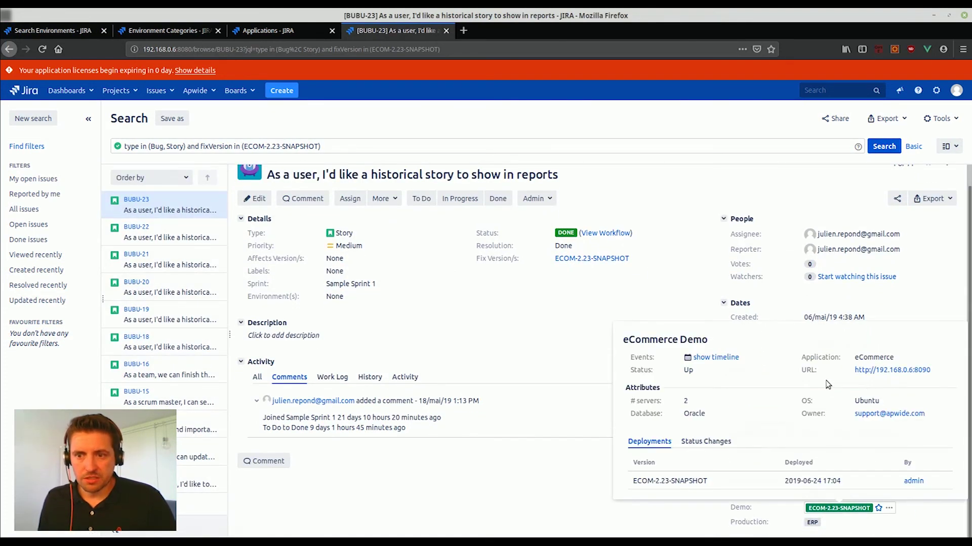
left_click(884, 371, "ctrl")
left_click(497, 30)
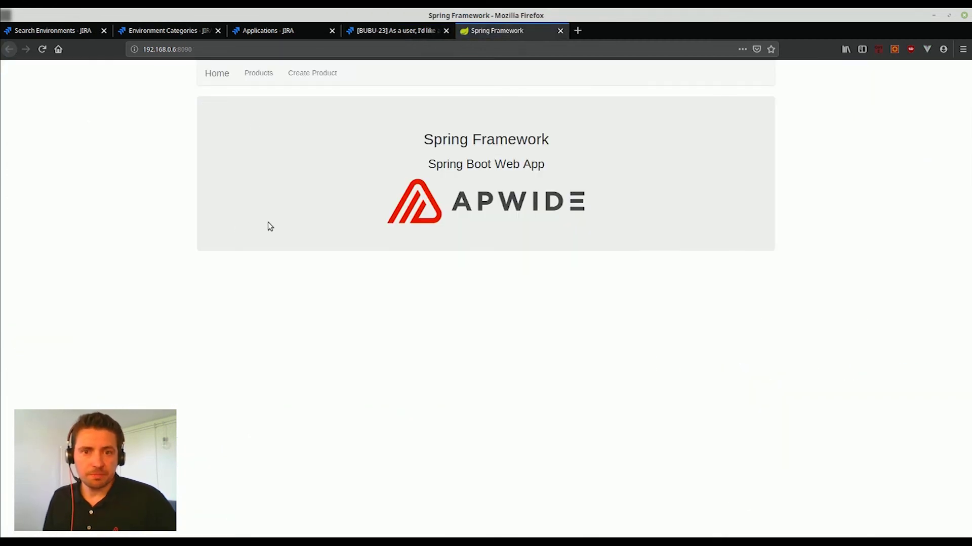
Switch to the IntelliJ IDEA window showing the project's Jenkinsfile
key("alt+Tab")
key("Tab")
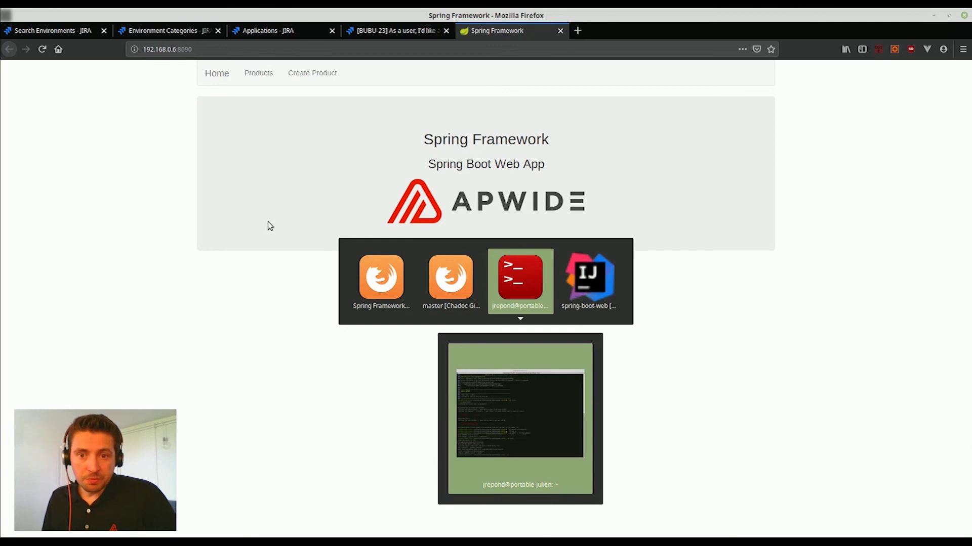
key("Tab")
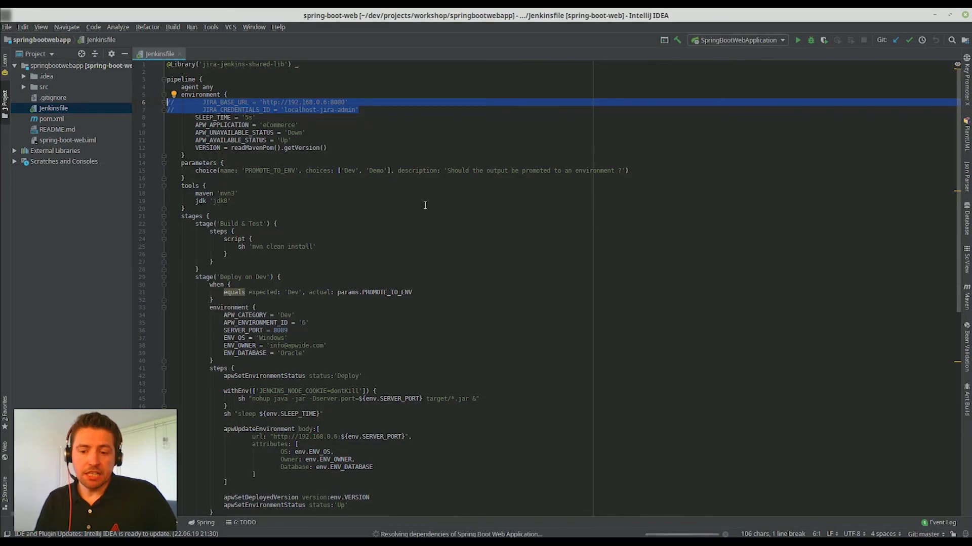